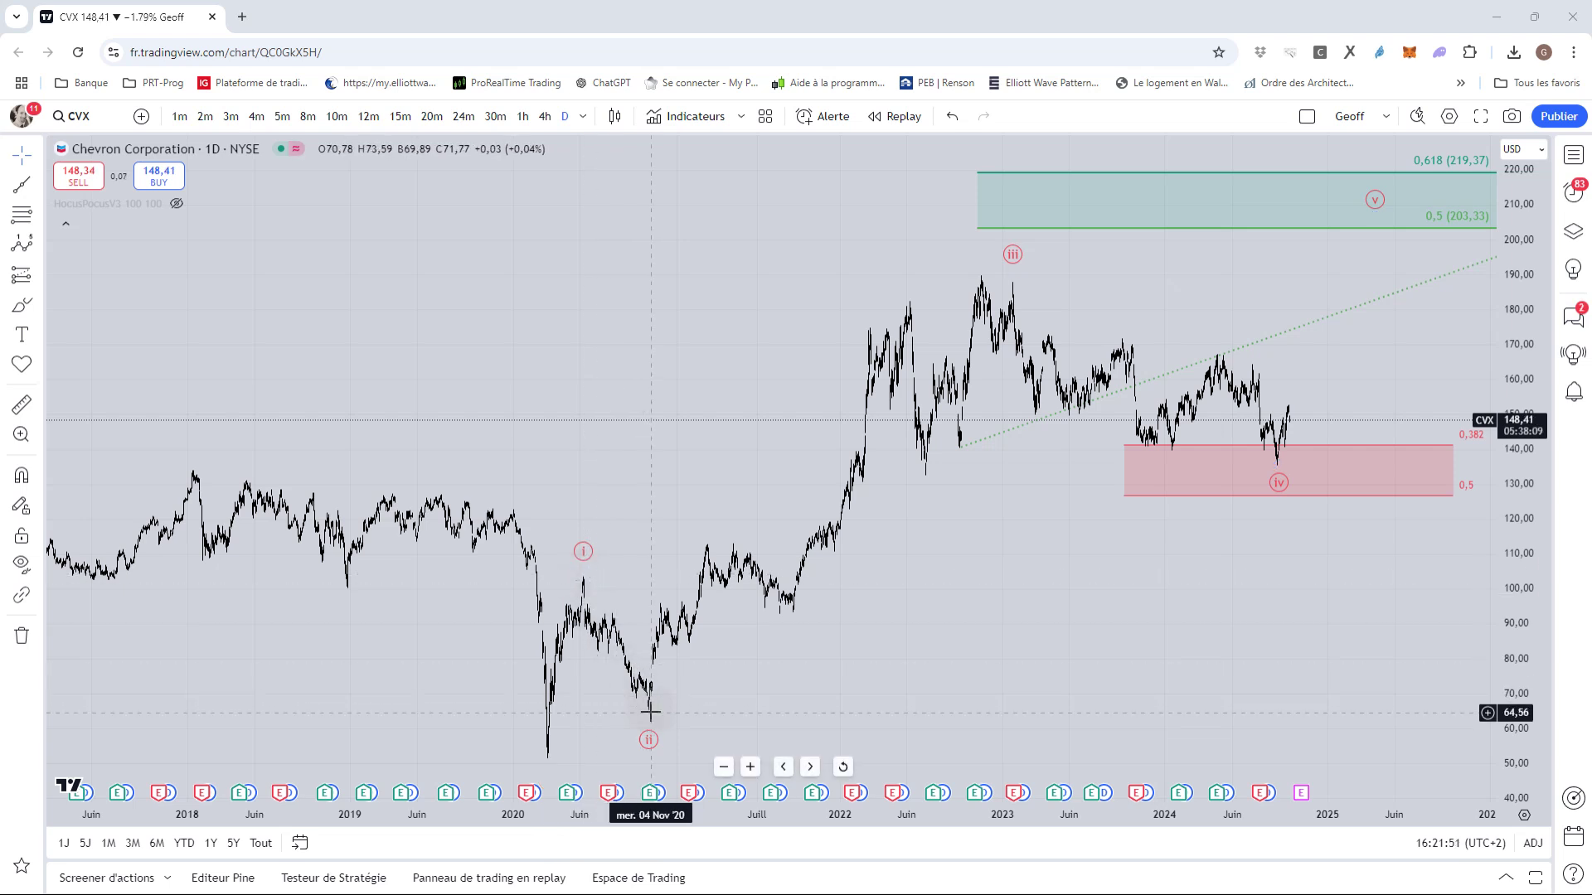
# Draw a Fibonacci retracement from the 2020 low to the mid-2021 swing high.
pyautogui.click(39, 219)
pyautogui.click(296, 281)
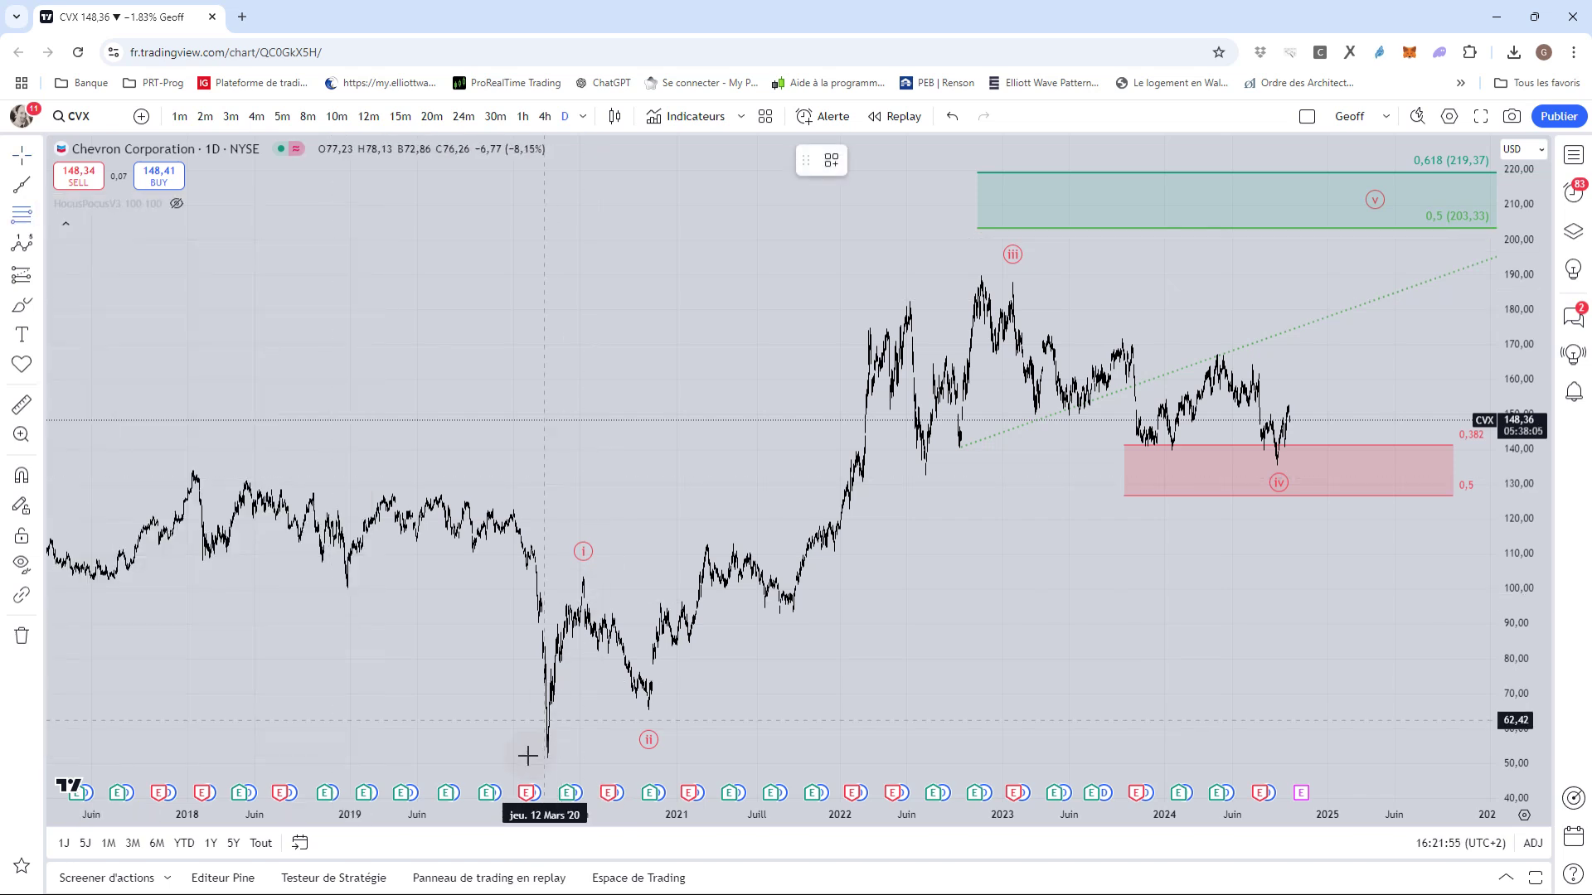
pyautogui.click(525, 759)
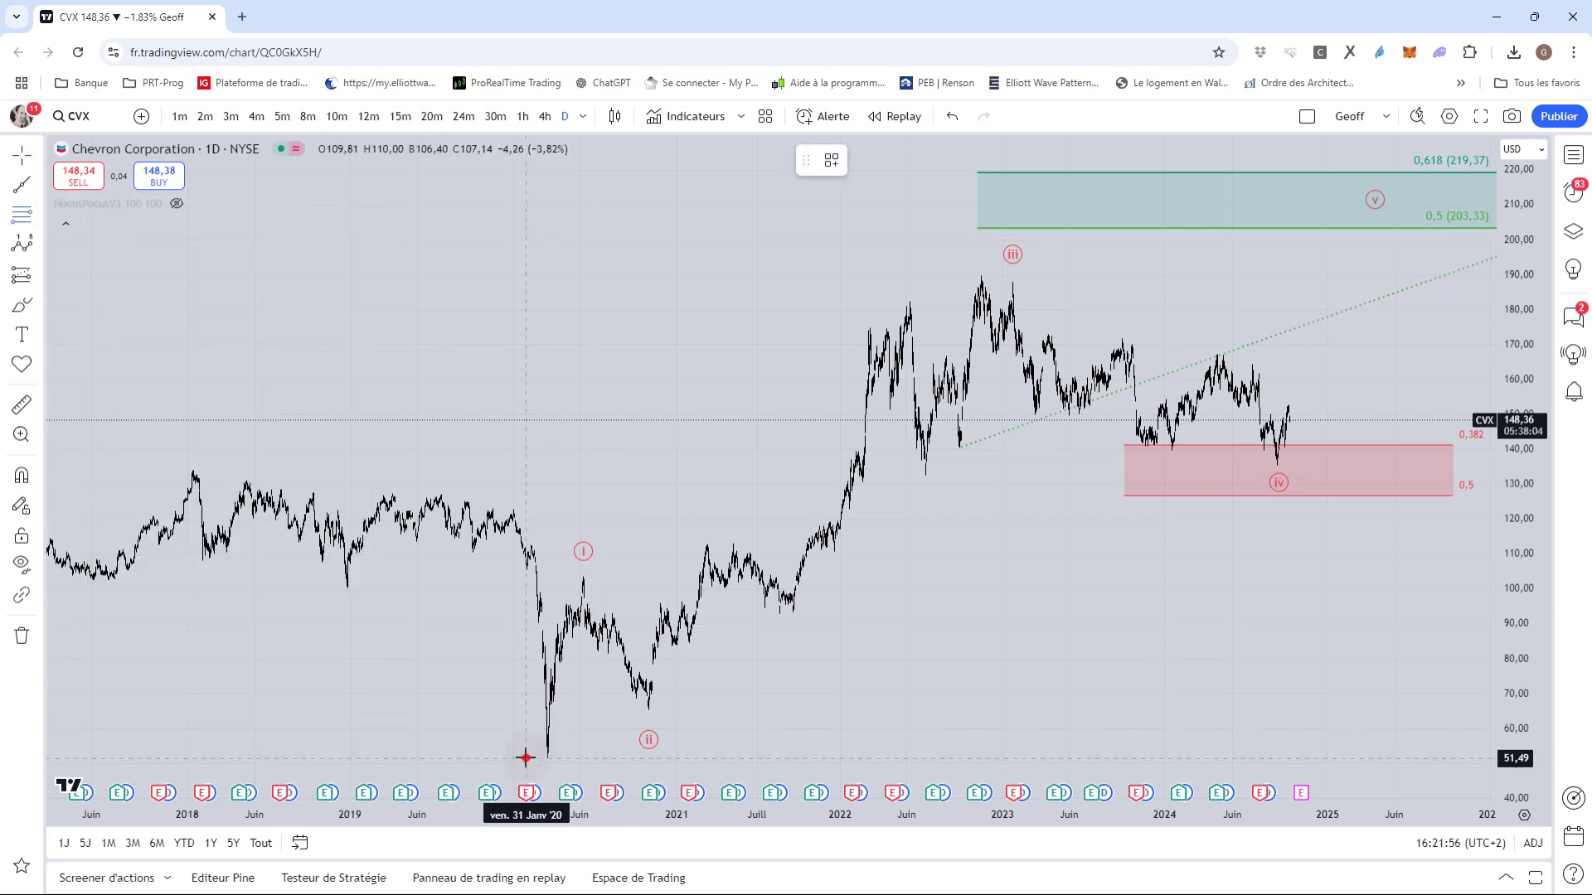
pyautogui.click(780, 577)
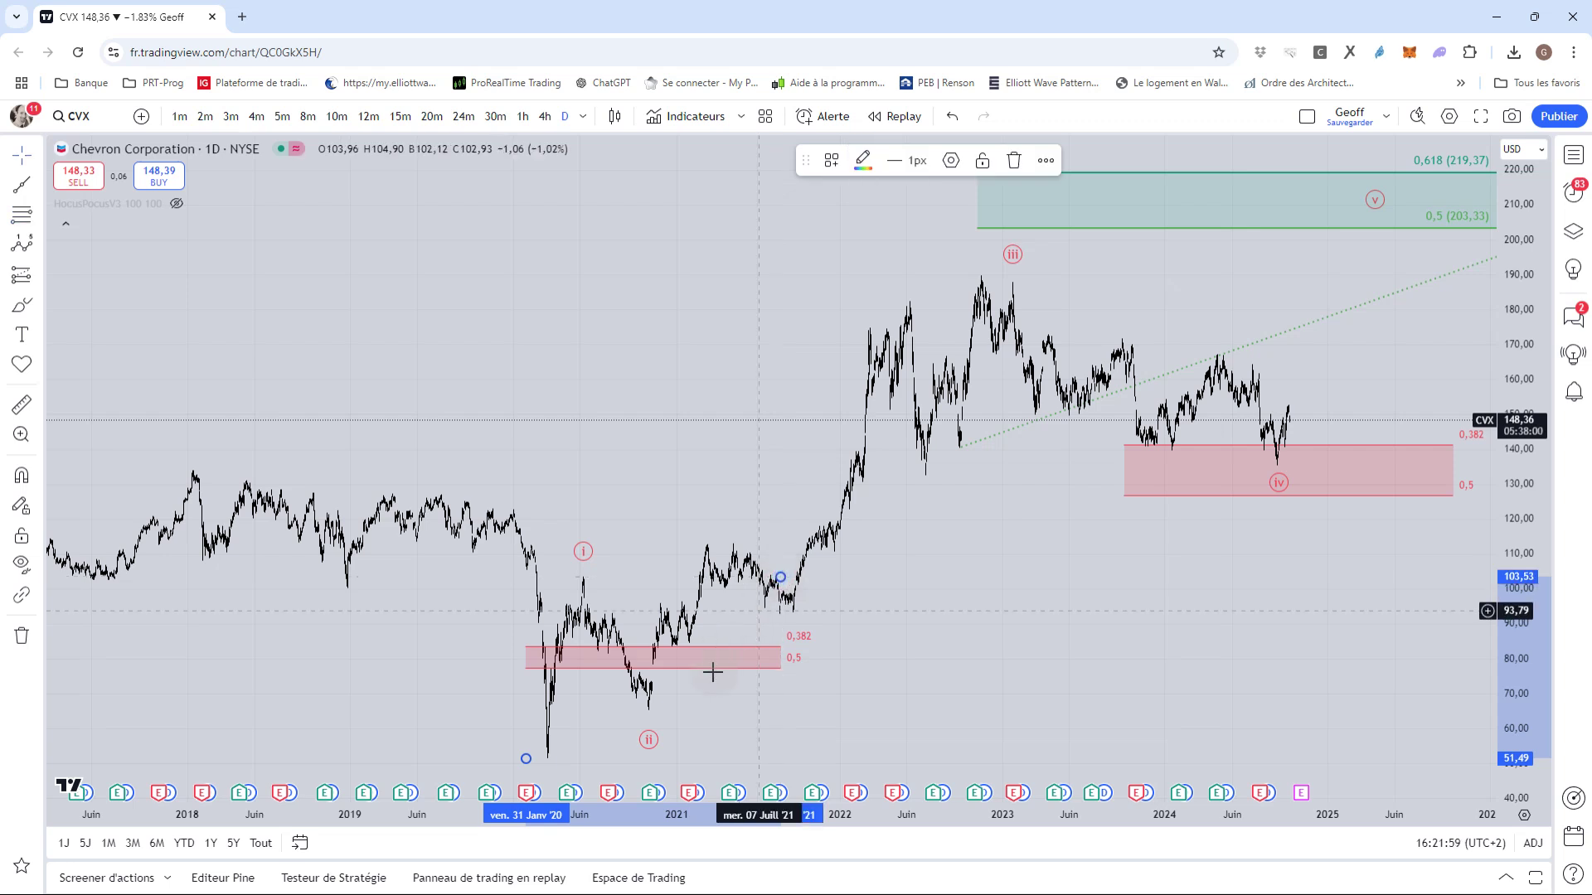
# Limit the retracement to only the 0.618 and 0.764 levels, hiding 0.382 and 0.5.
pyautogui.click(951, 160)
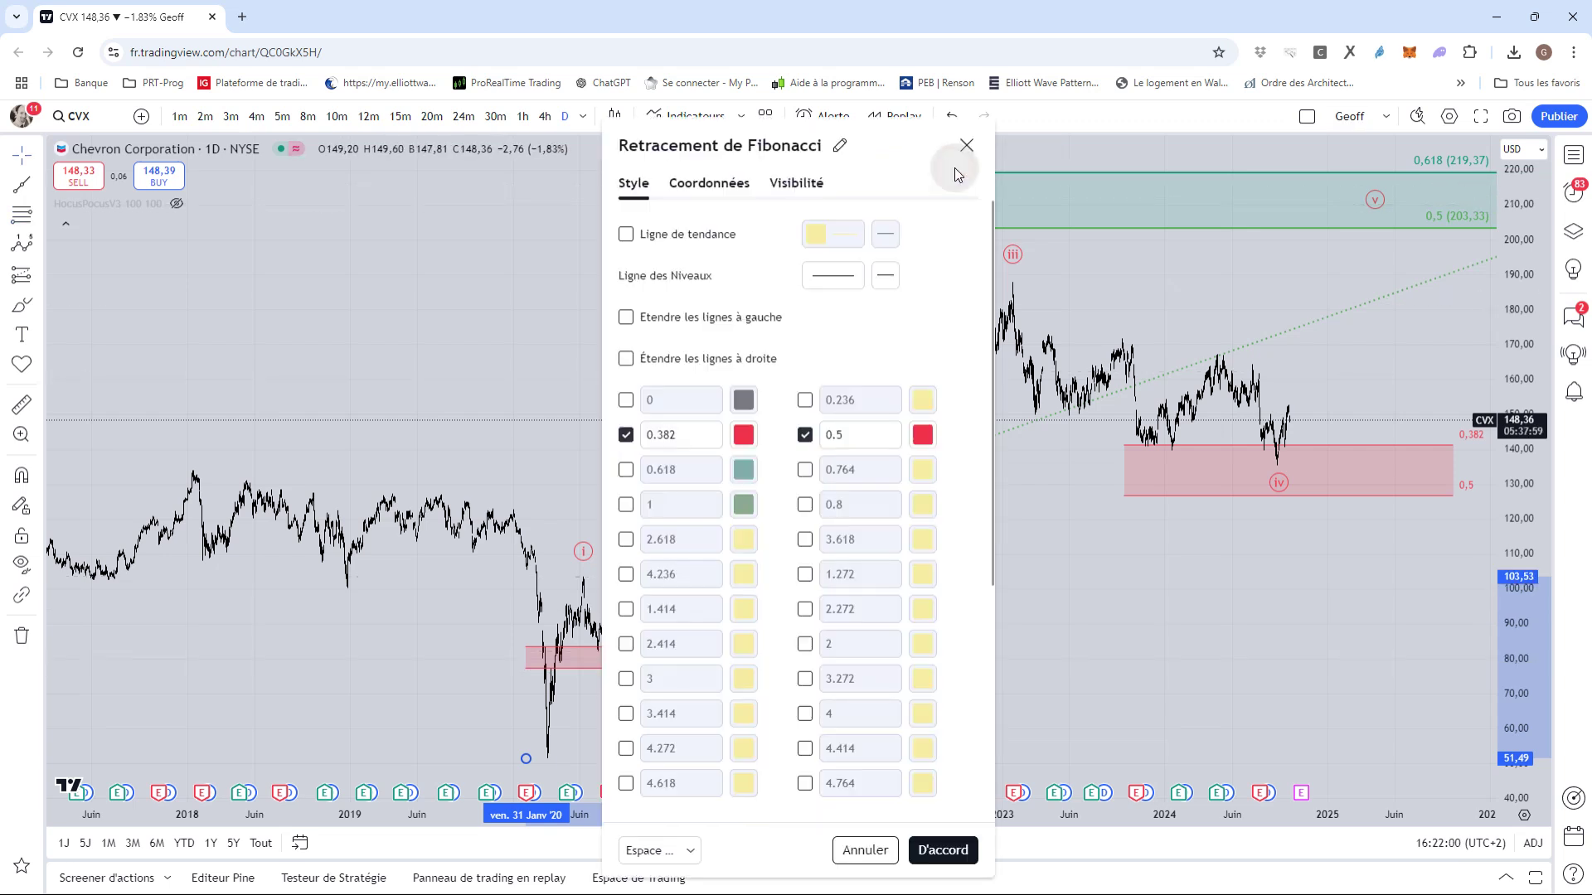
pyautogui.click(626, 435)
pyautogui.click(626, 470)
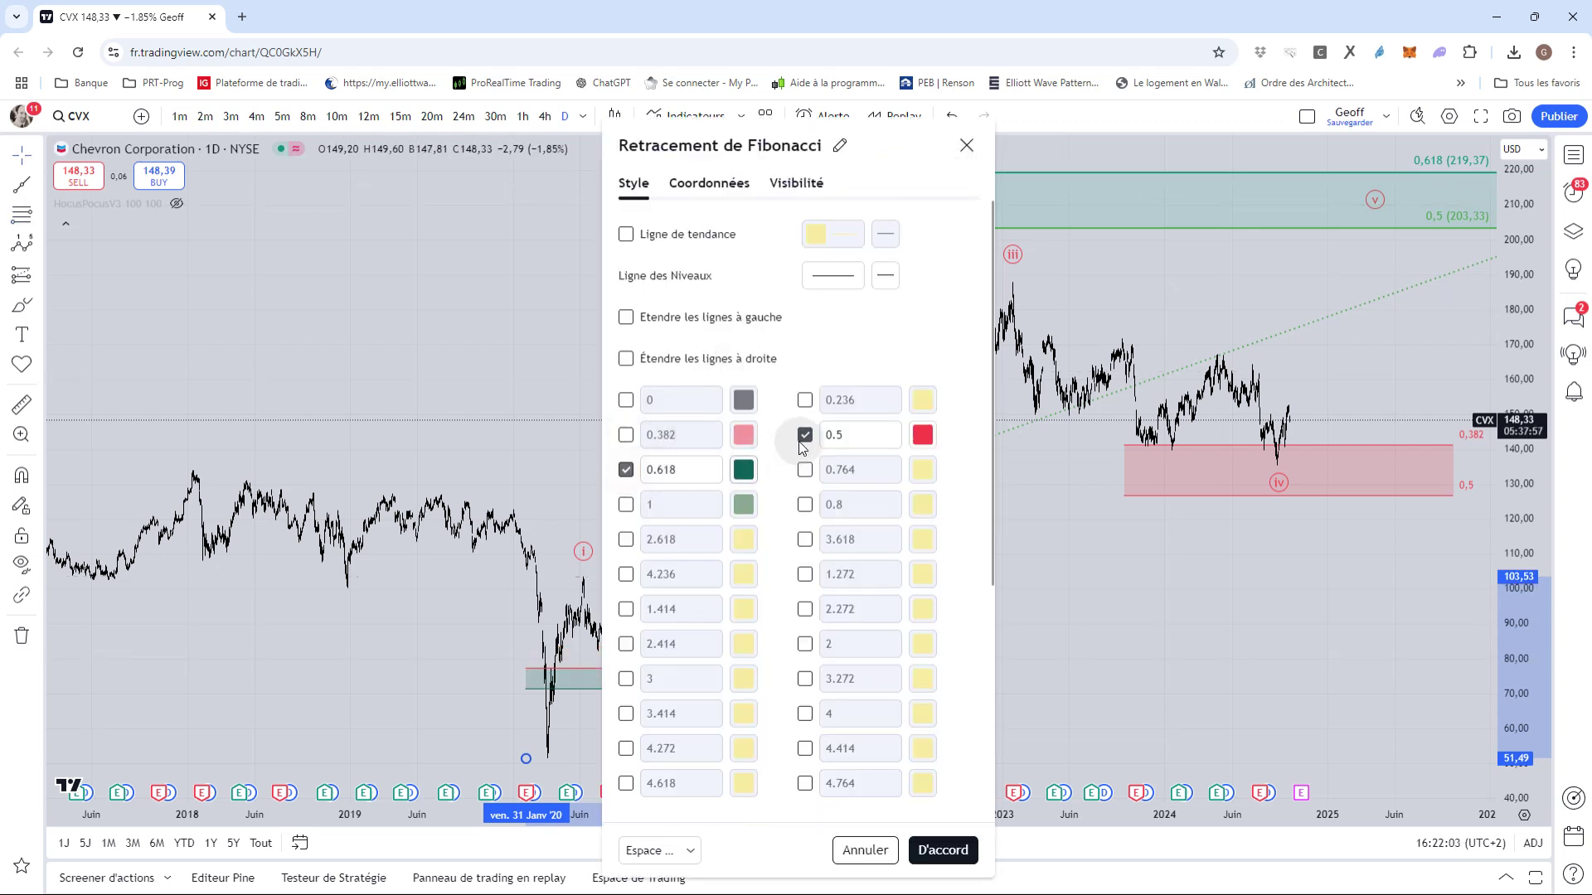
pyautogui.click(804, 435)
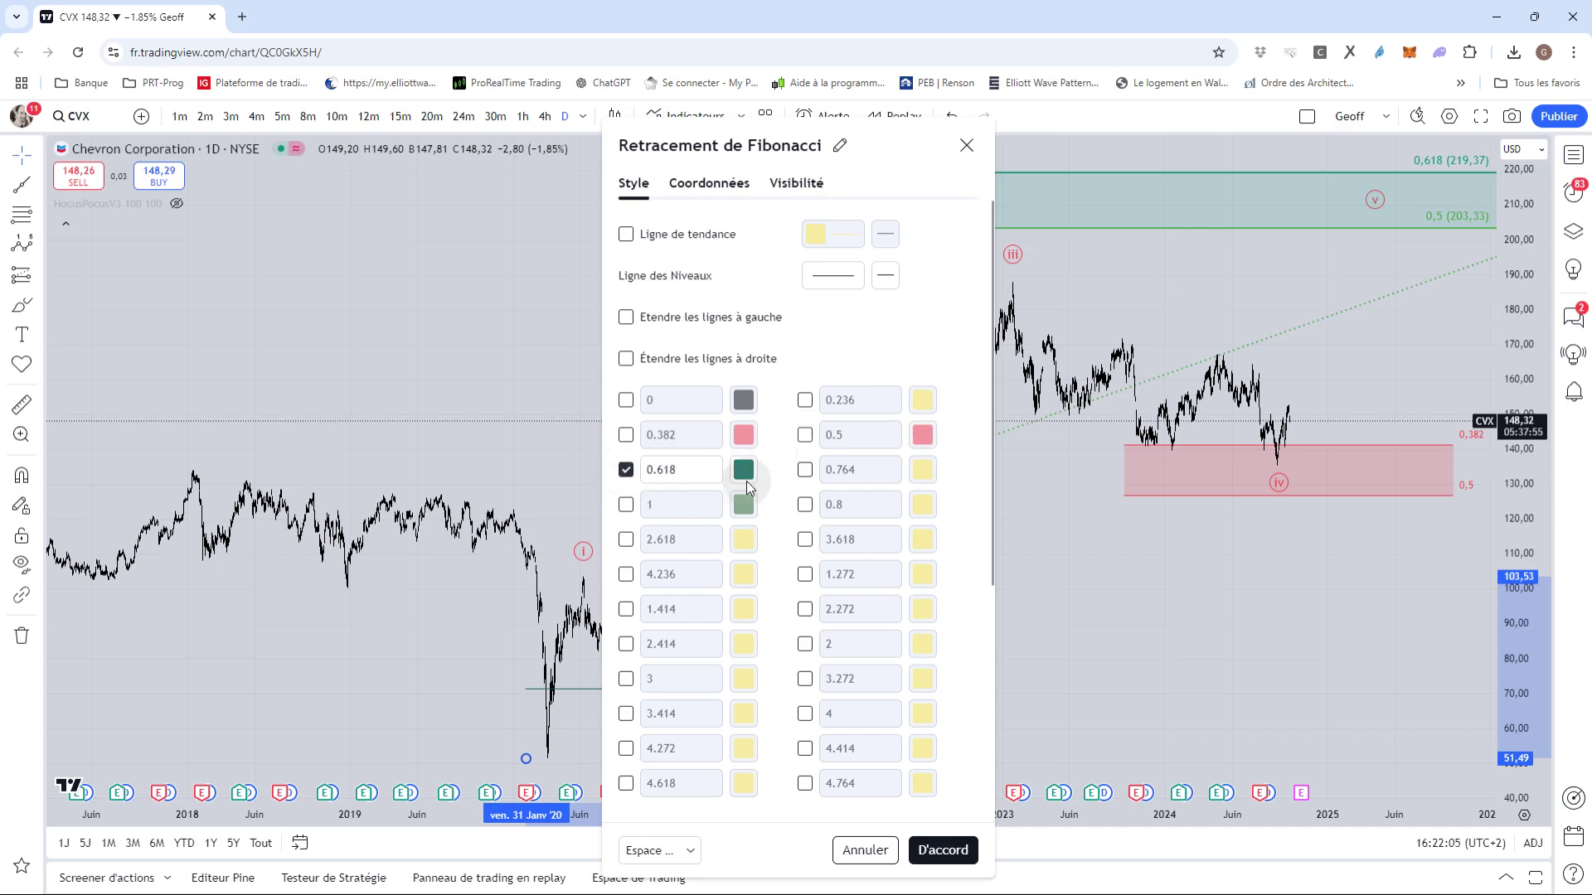
pyautogui.click(804, 470)
pyautogui.click(958, 852)
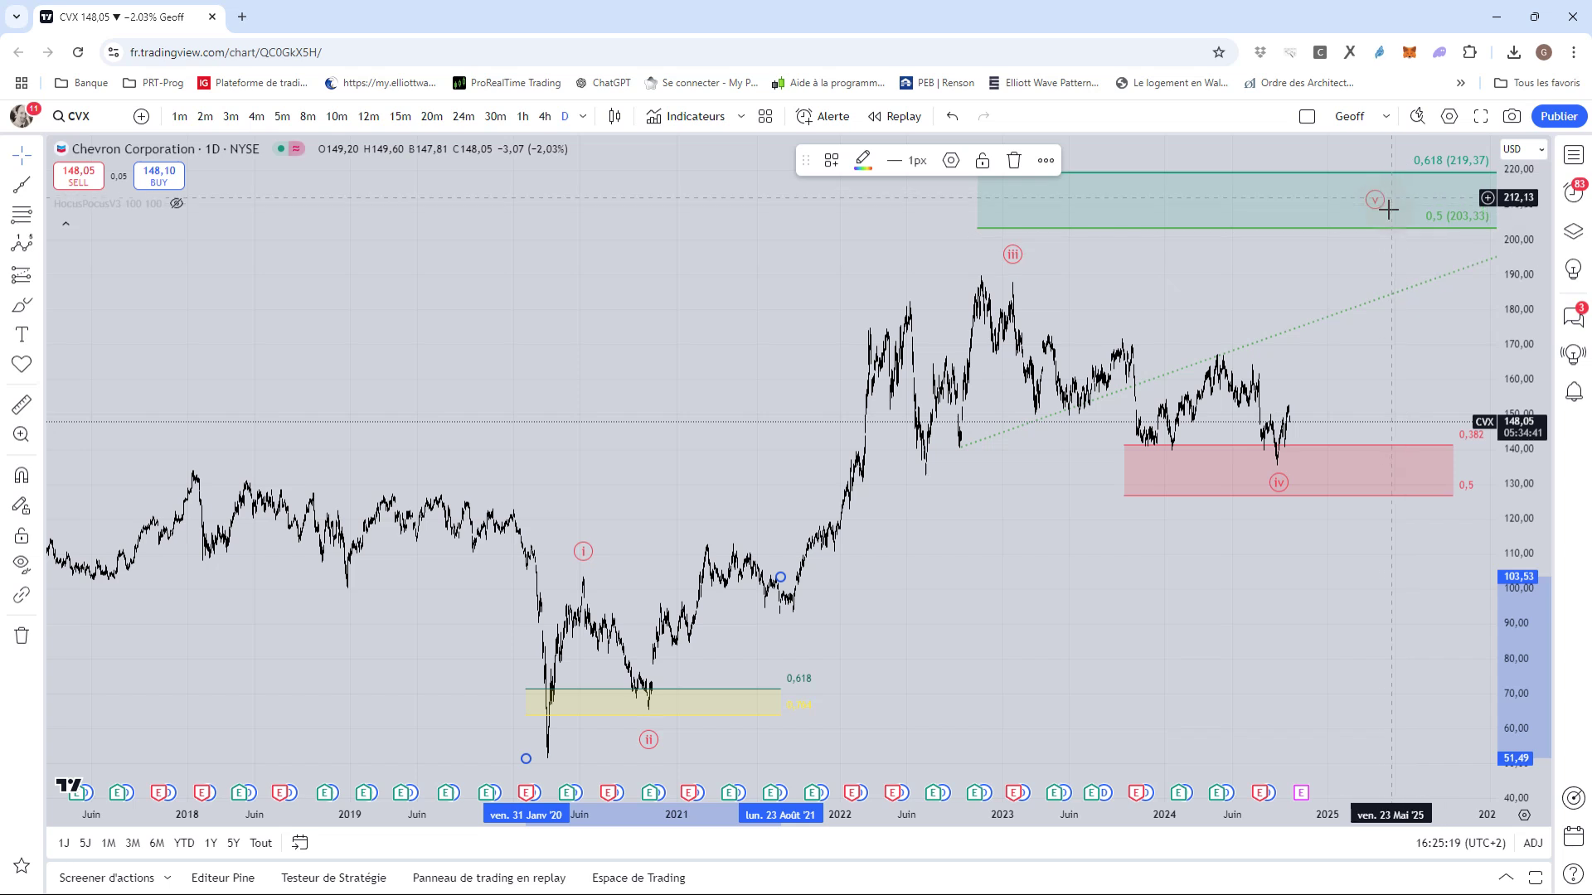
# Shift the Elliott wave (v) point further right, deeper into the green target zone.
pyautogui.moveTo(1376, 217); pyautogui.dragTo(1425, 216)
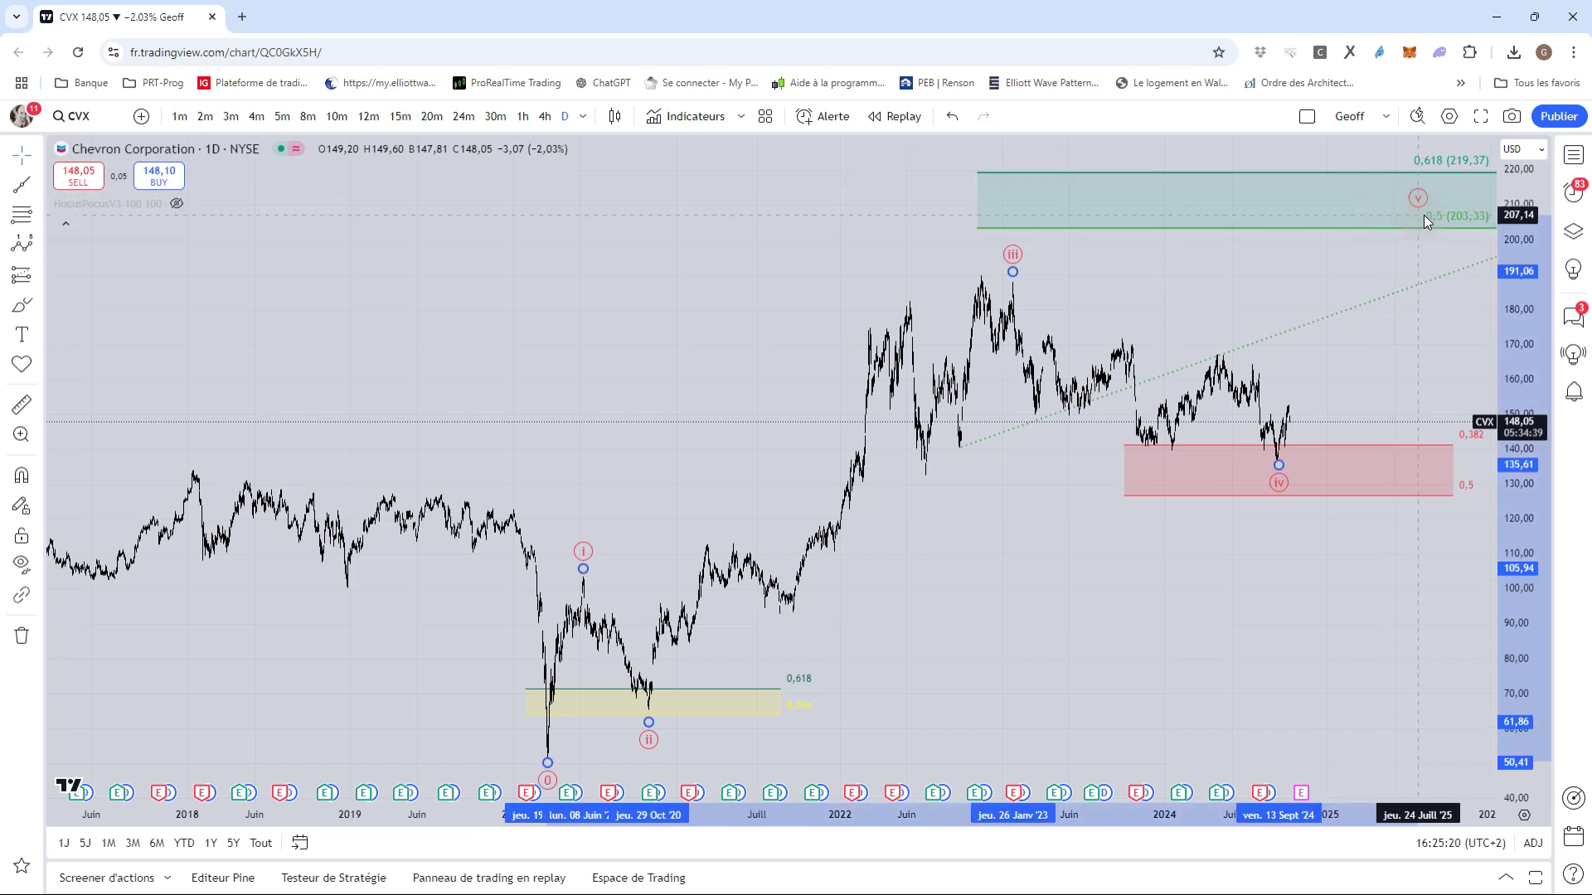
pyautogui.click(1347, 271)
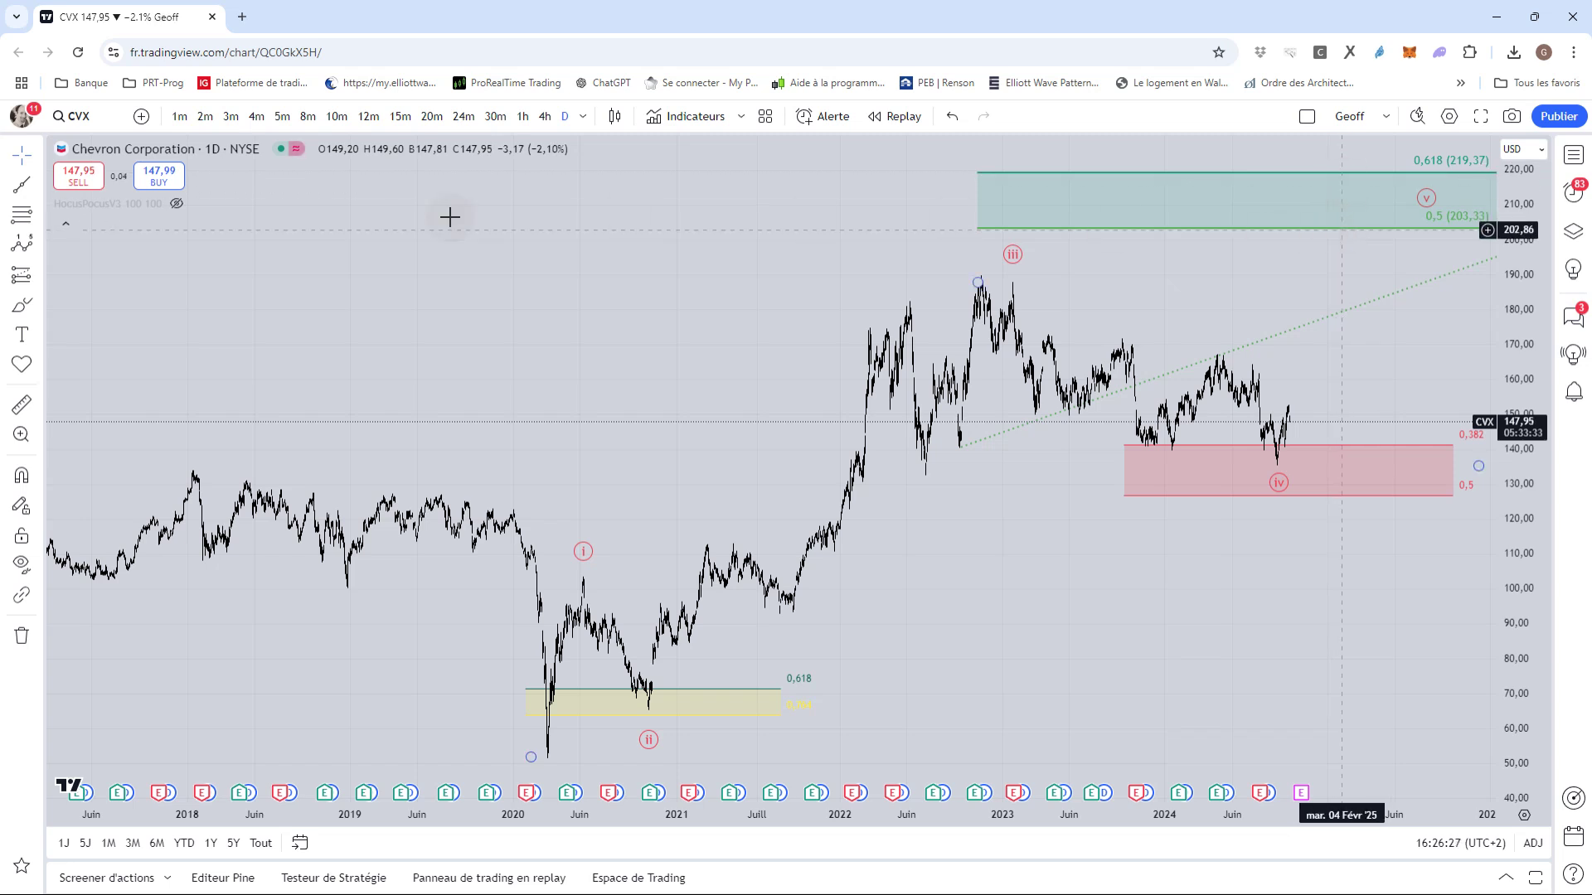
pyautogui.hotkey('alt', 'f')
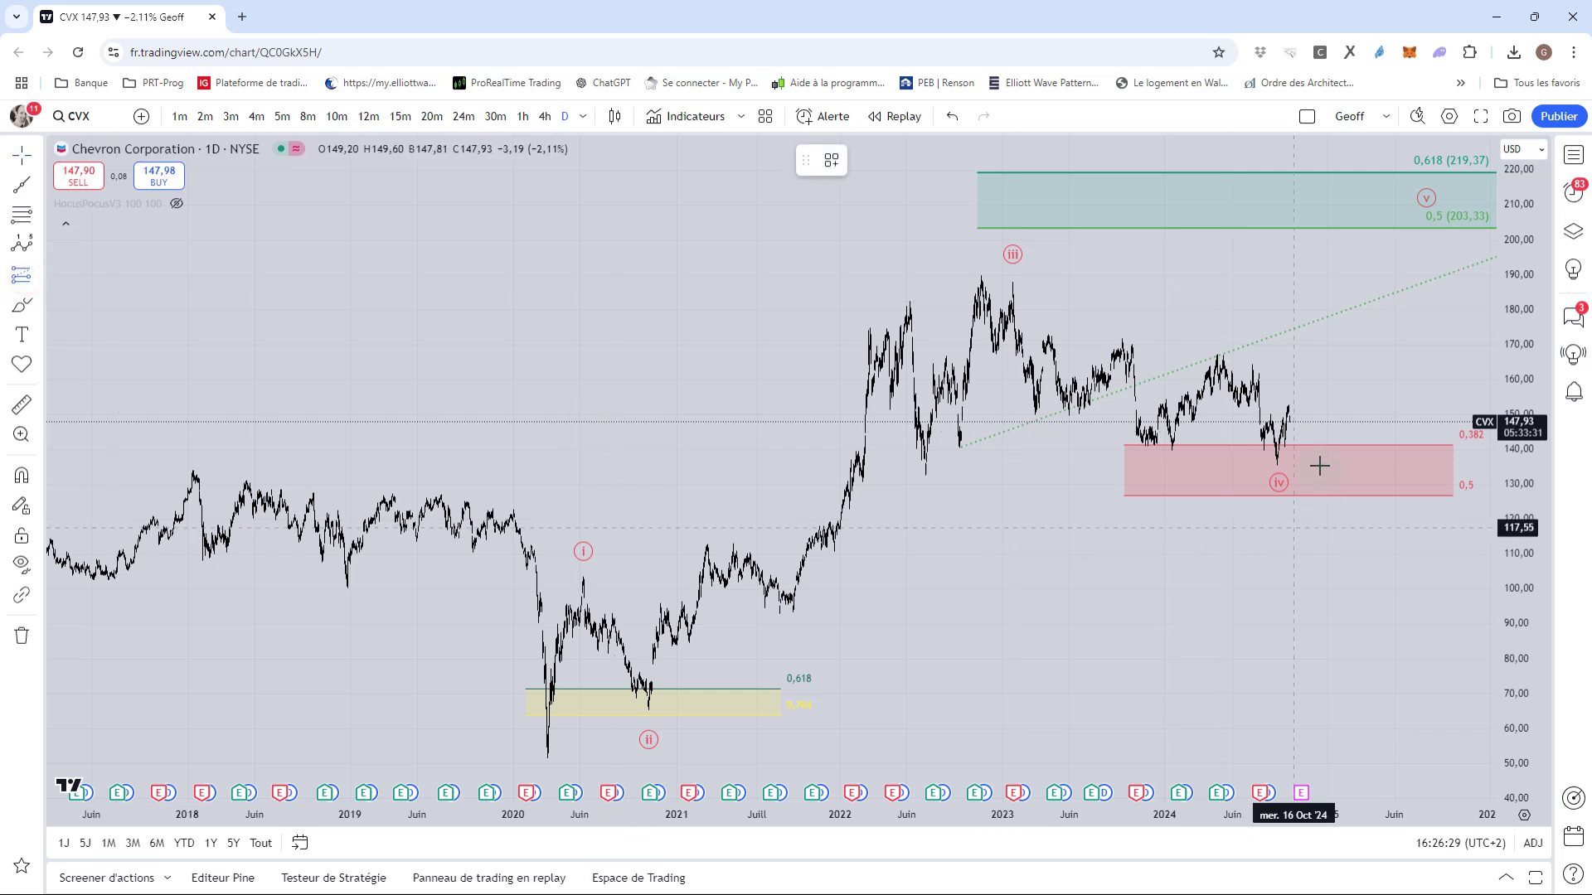
pyautogui.click(1312, 424)
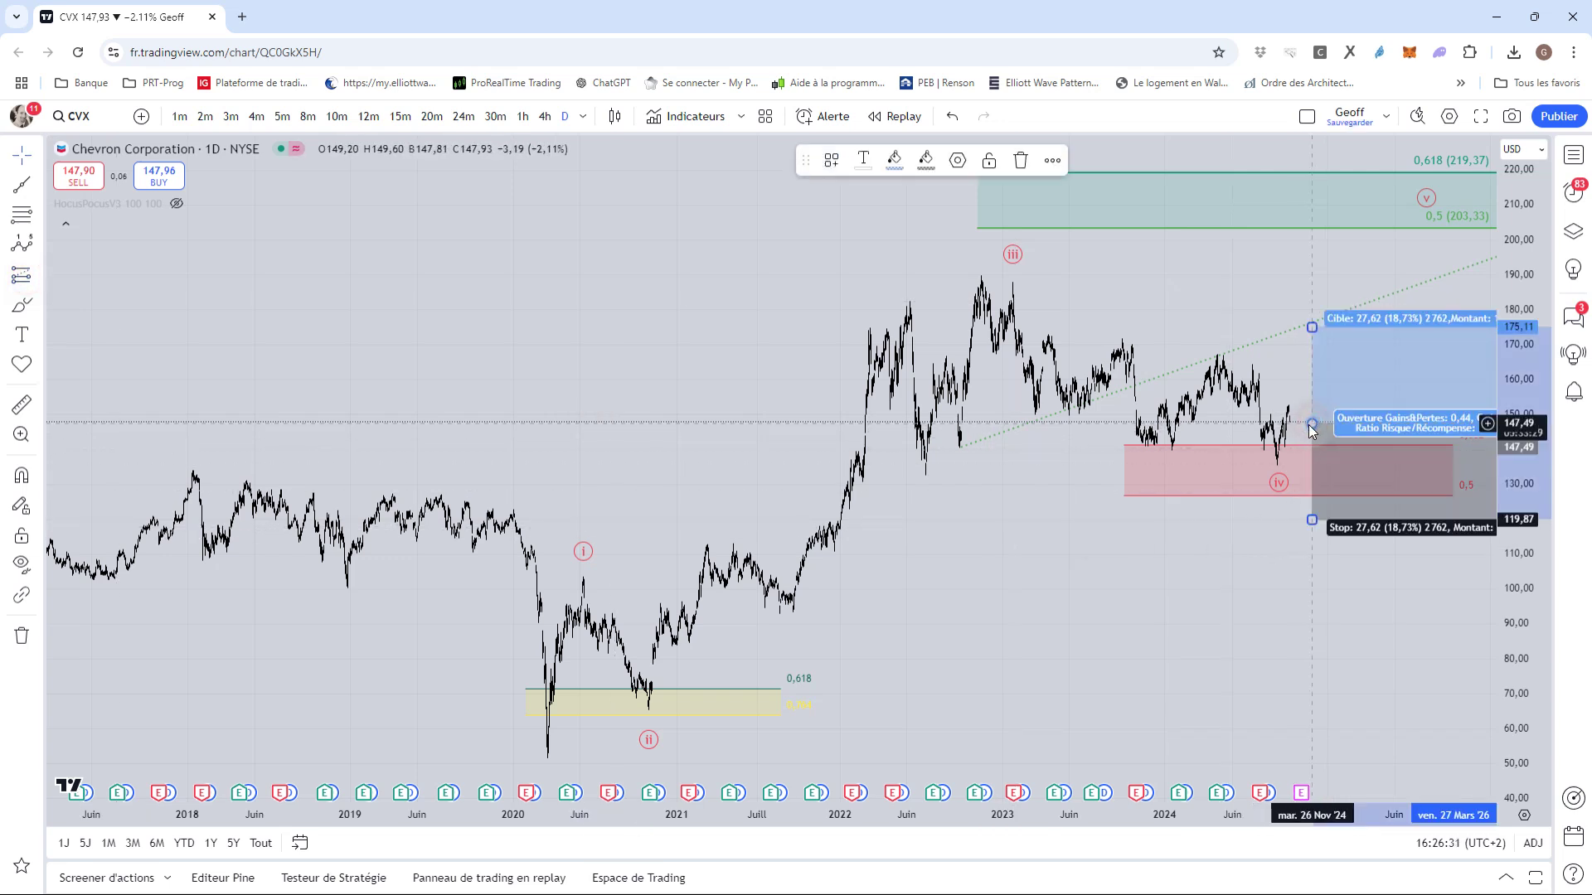
pyautogui.moveTo(1311, 520); pyautogui.dragTo(1312, 467)
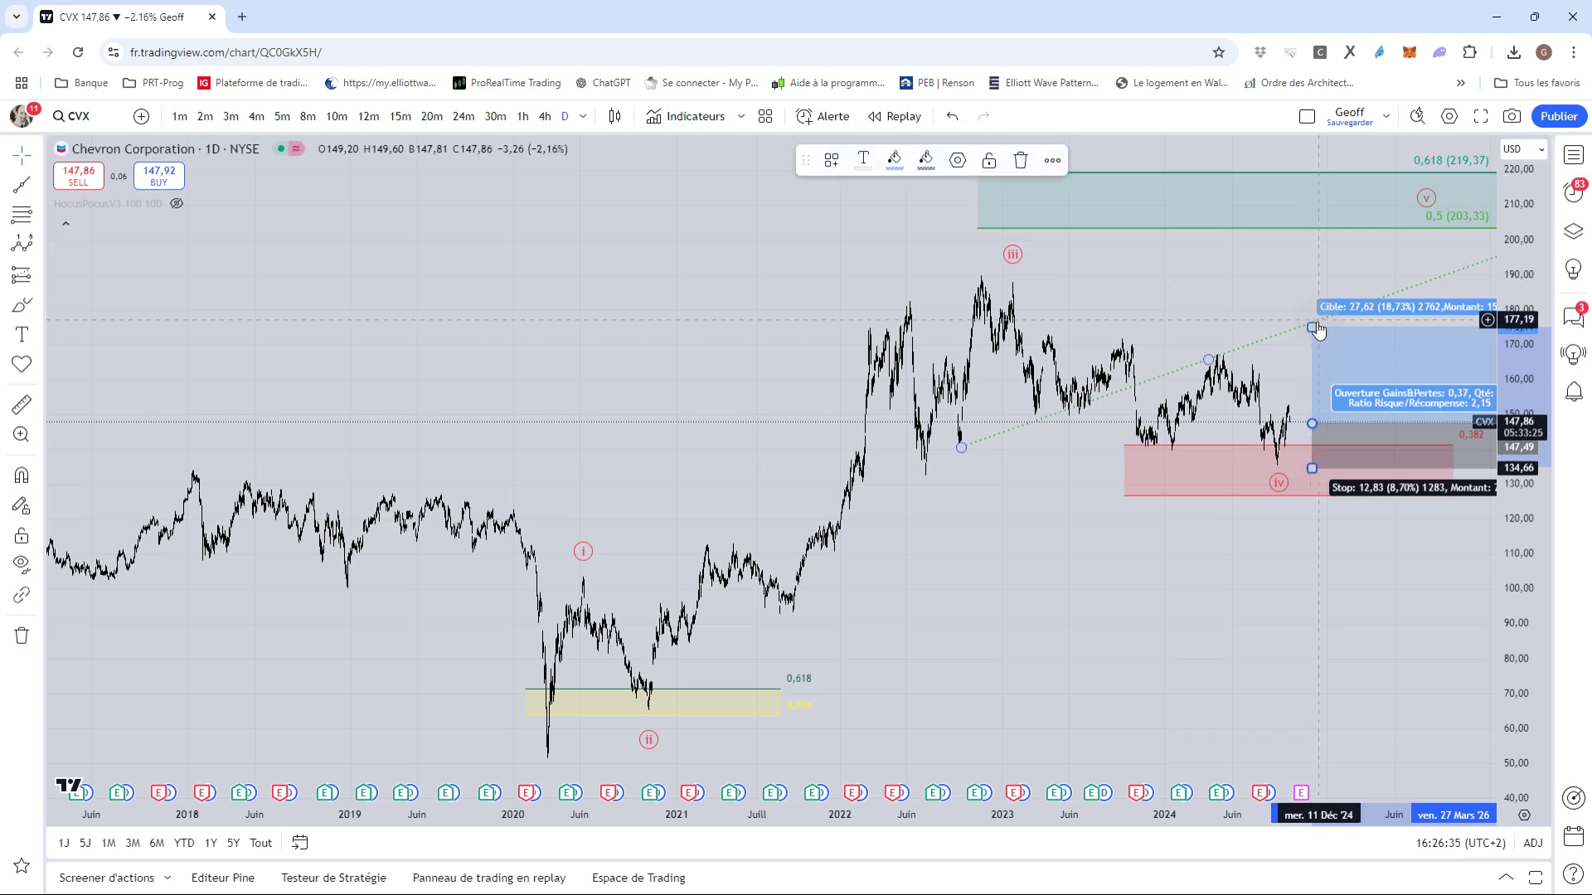
pyautogui.moveTo(1318, 330); pyautogui.dragTo(1321, 195)
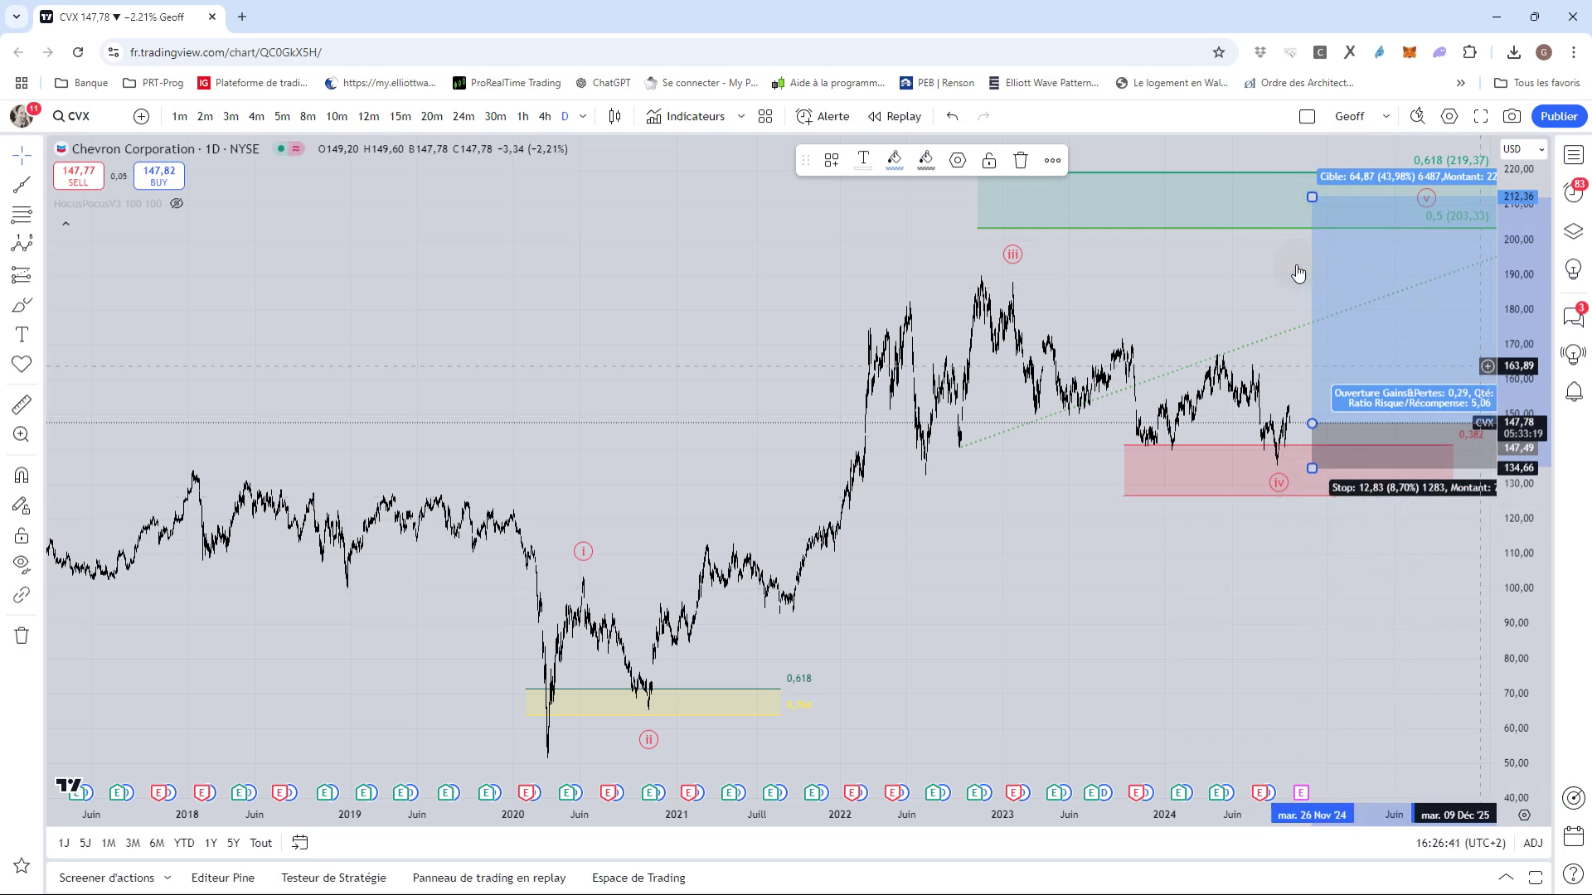
pyautogui.click(1227, 254)
pyautogui.click(1314, 287)
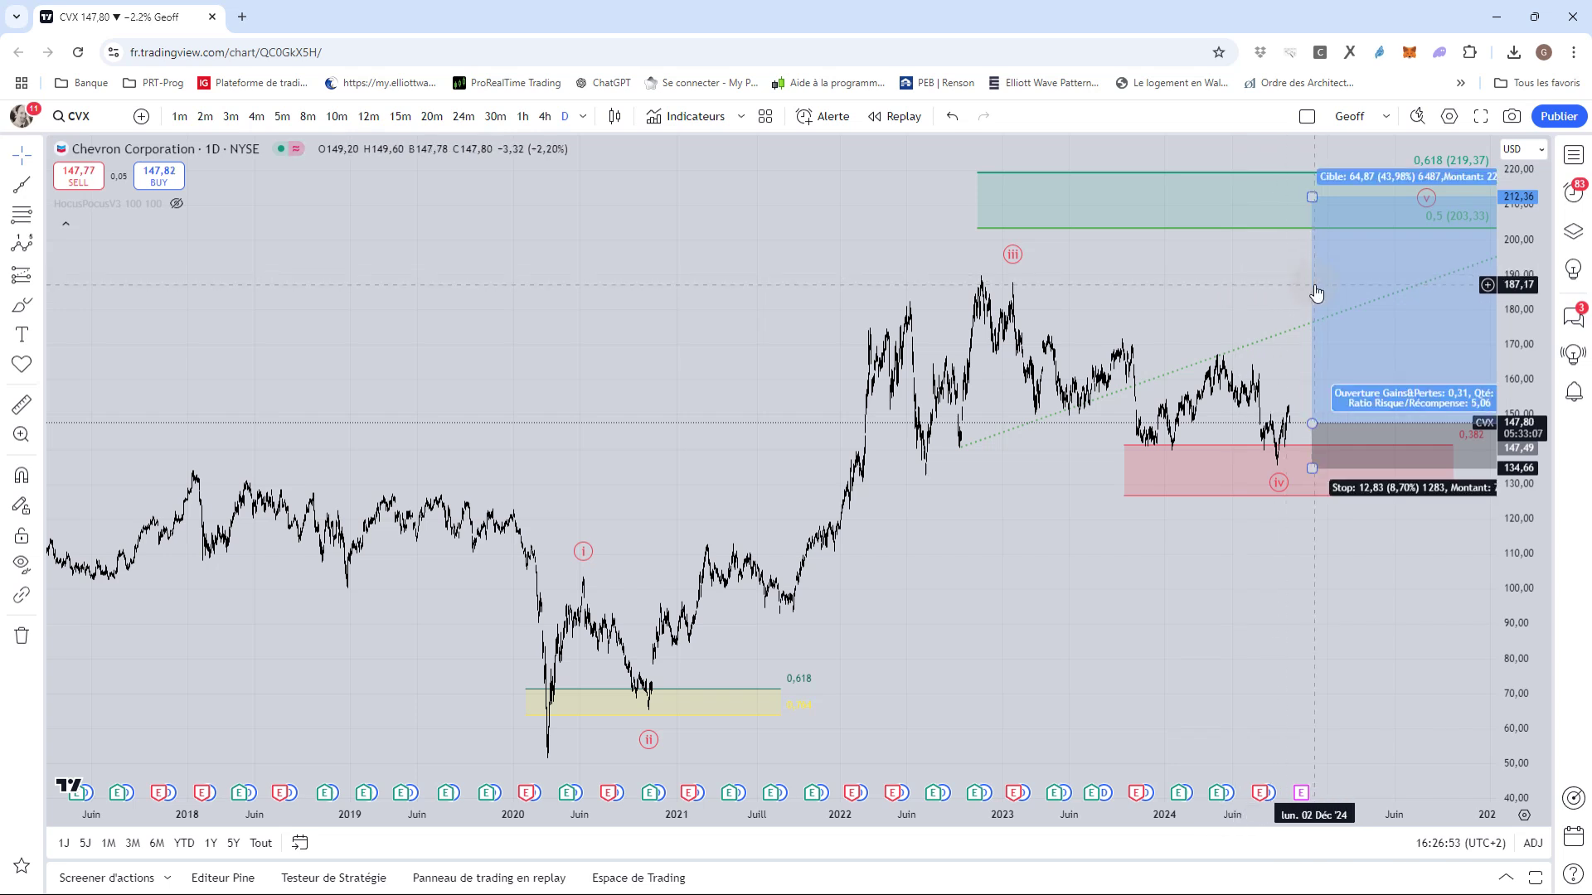
pyautogui.click(1315, 287)
# Delete the long position drawing and frame the enlarged 2023–2024 candles around the September low.
pyautogui.press('Delete')
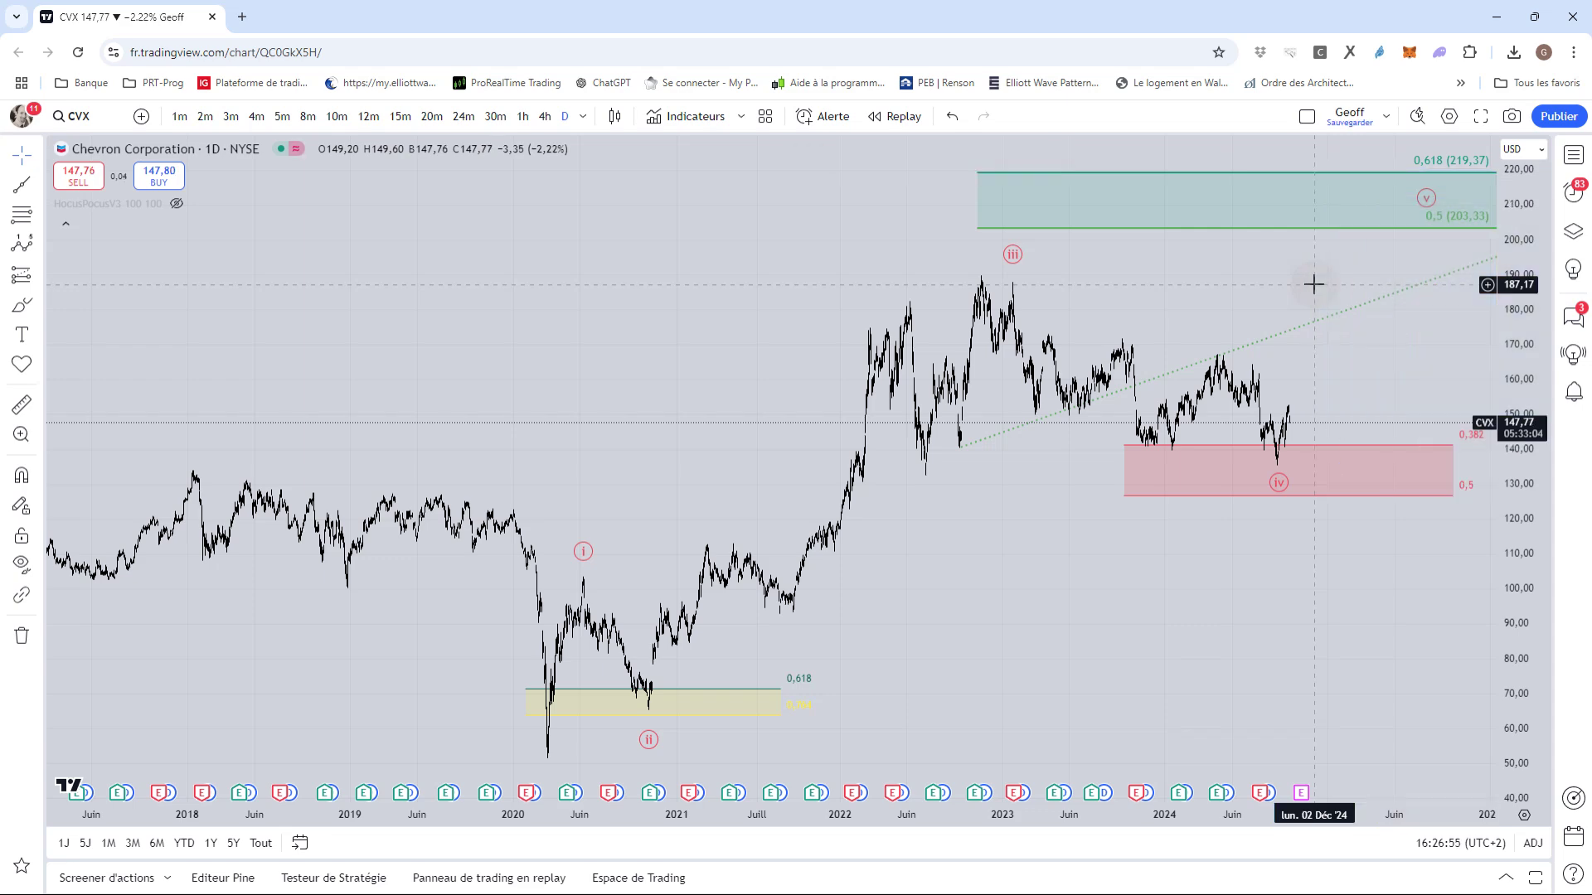
pyautogui.scroll(3, 1190, 426)
pyautogui.scroll(2, 1126, 426)
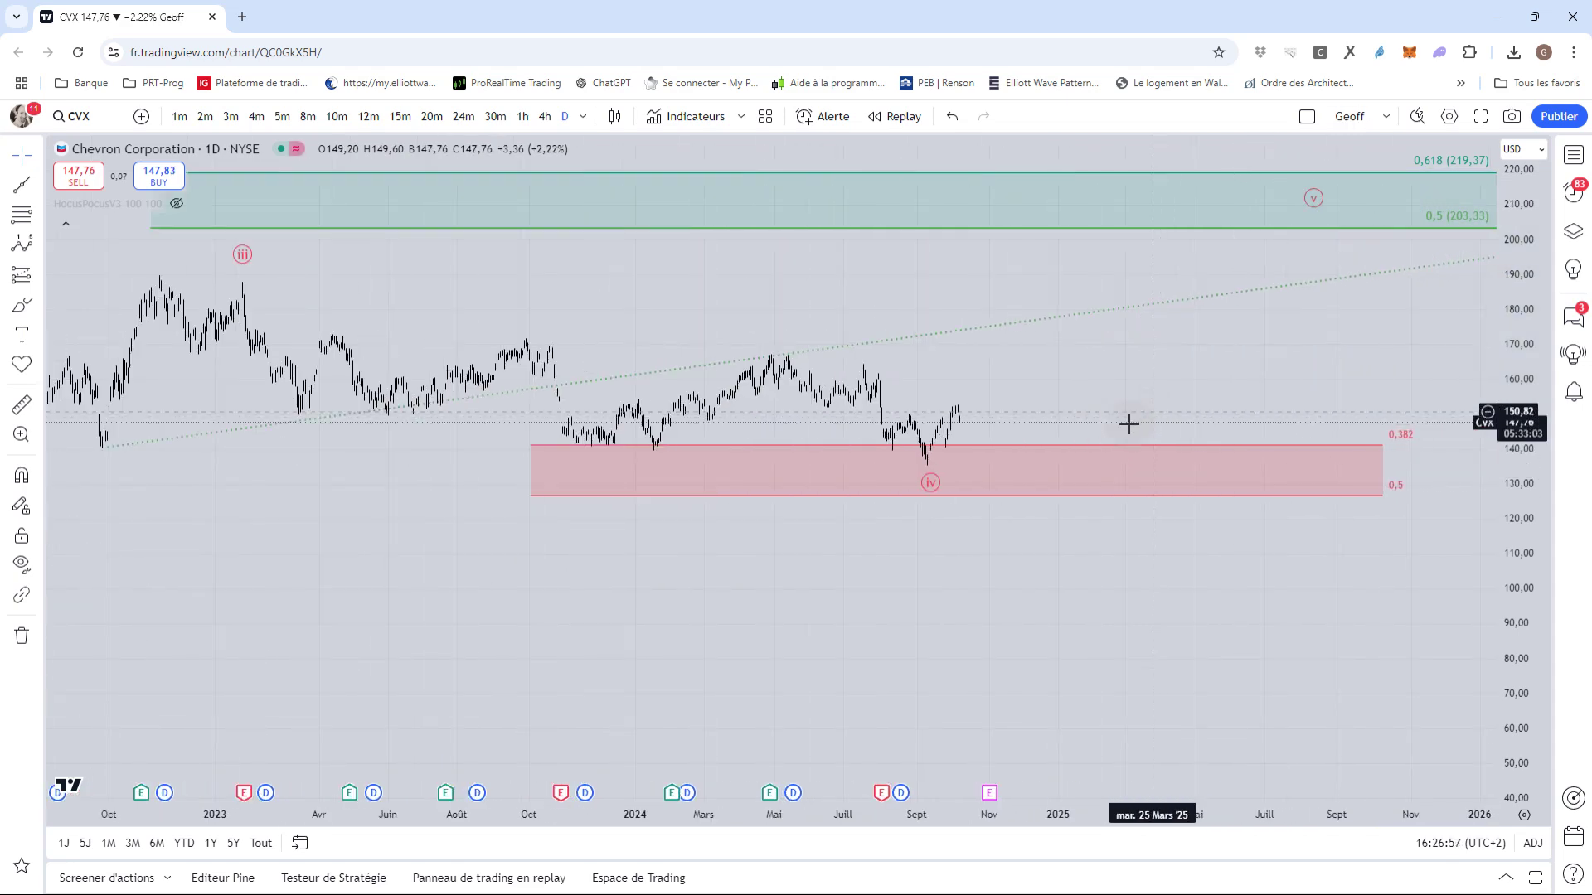
pyautogui.scroll(1, 972, 582)
pyautogui.moveTo(973, 582); pyautogui.dragTo(1081, 581)
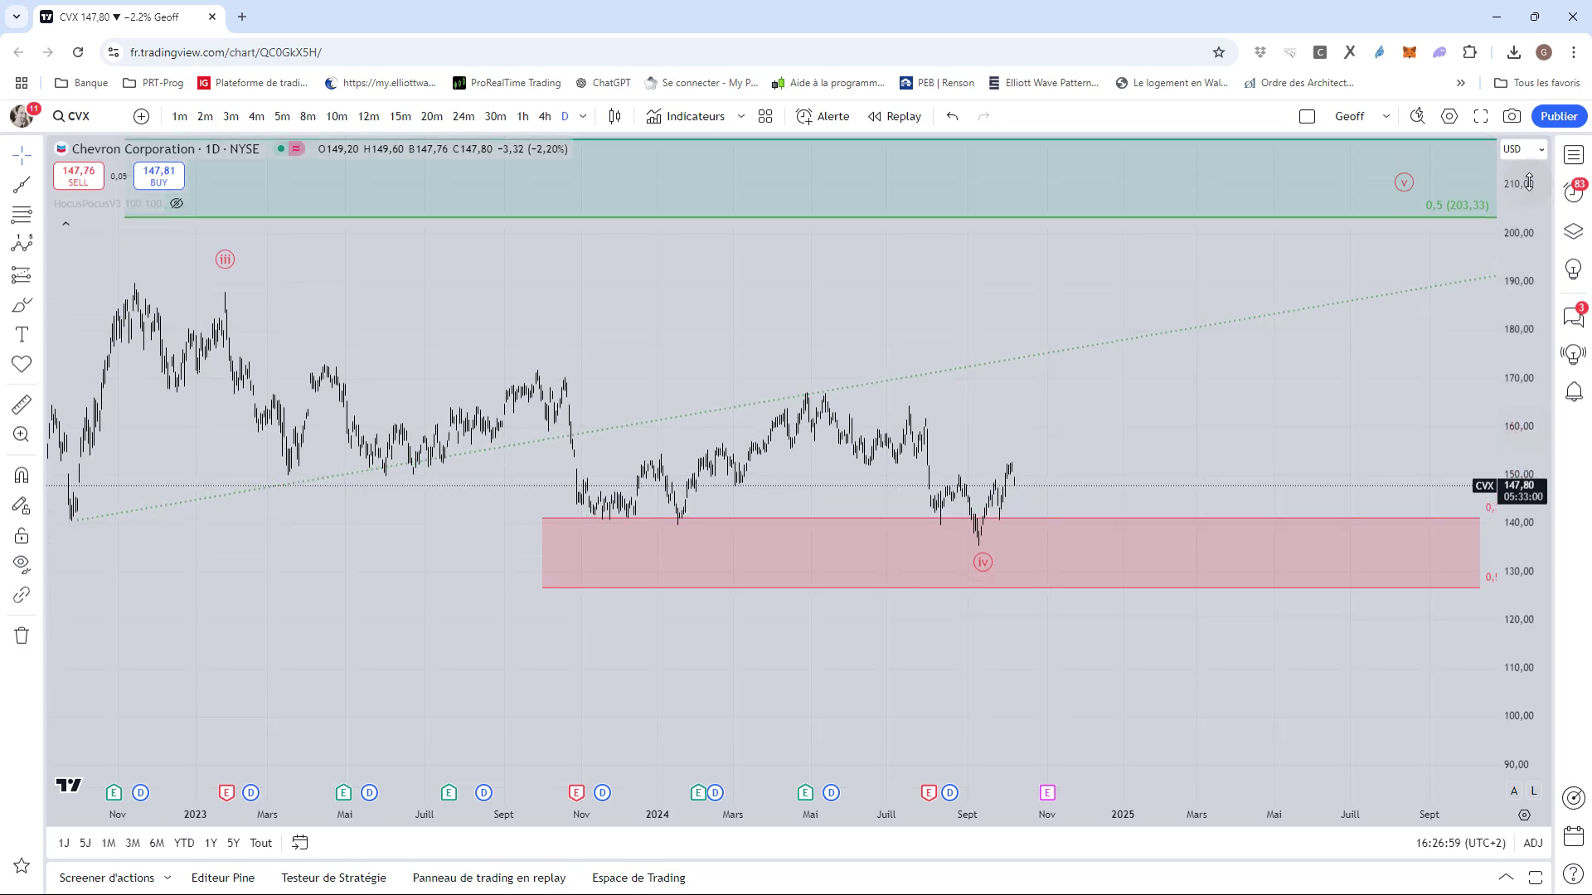
pyautogui.scroll(3, 909, 451)
pyautogui.hscroll(-5, 1233, 472)
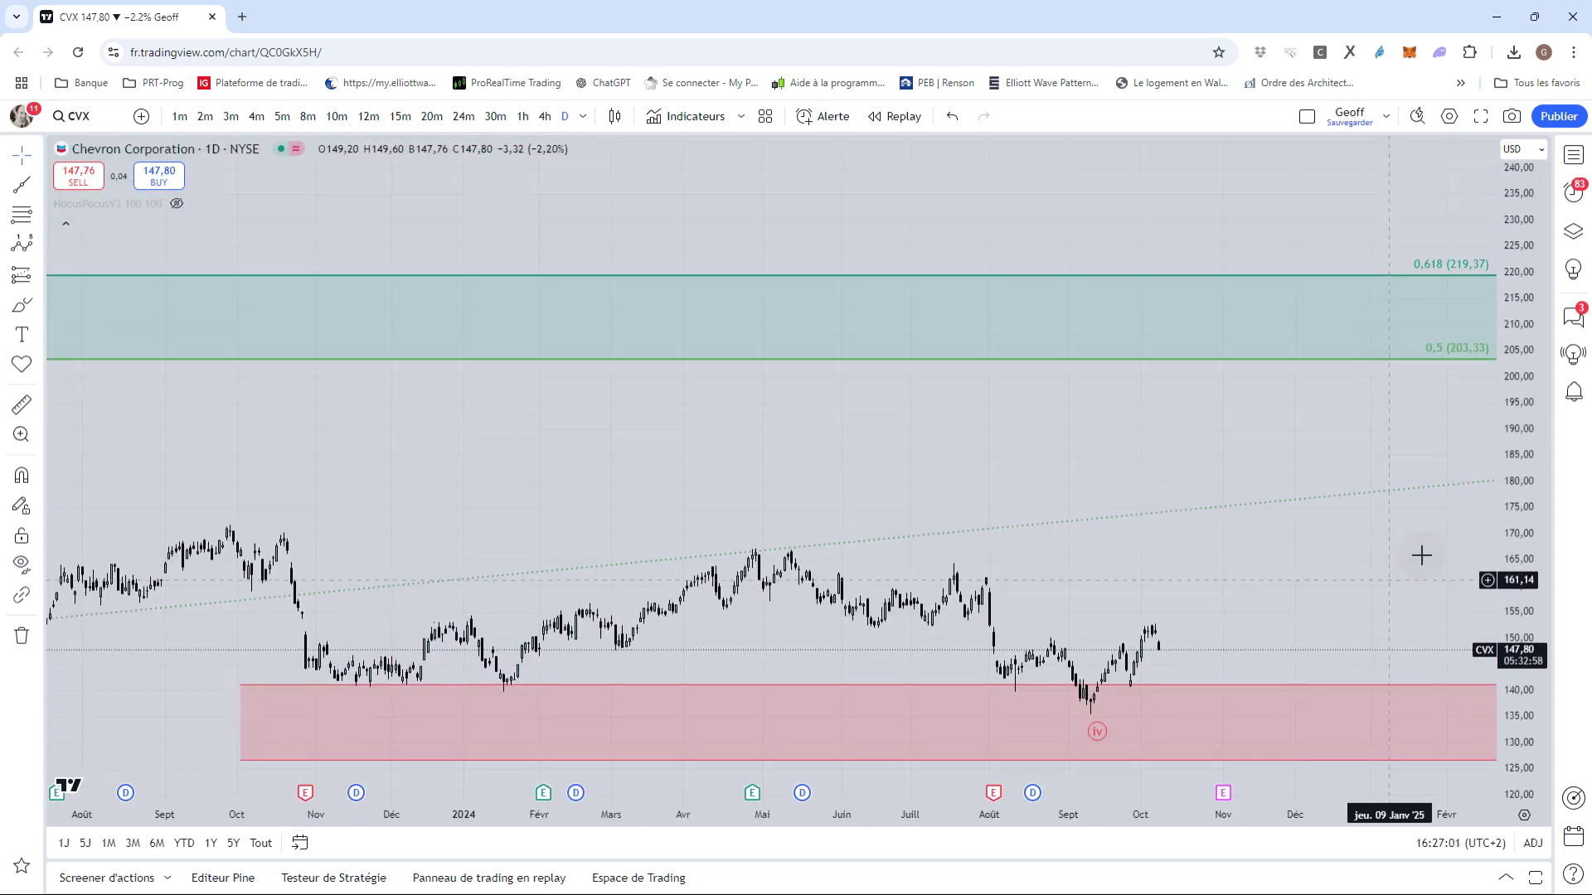
pyautogui.moveTo(1521, 407); pyautogui.dragTo(1521, 332)
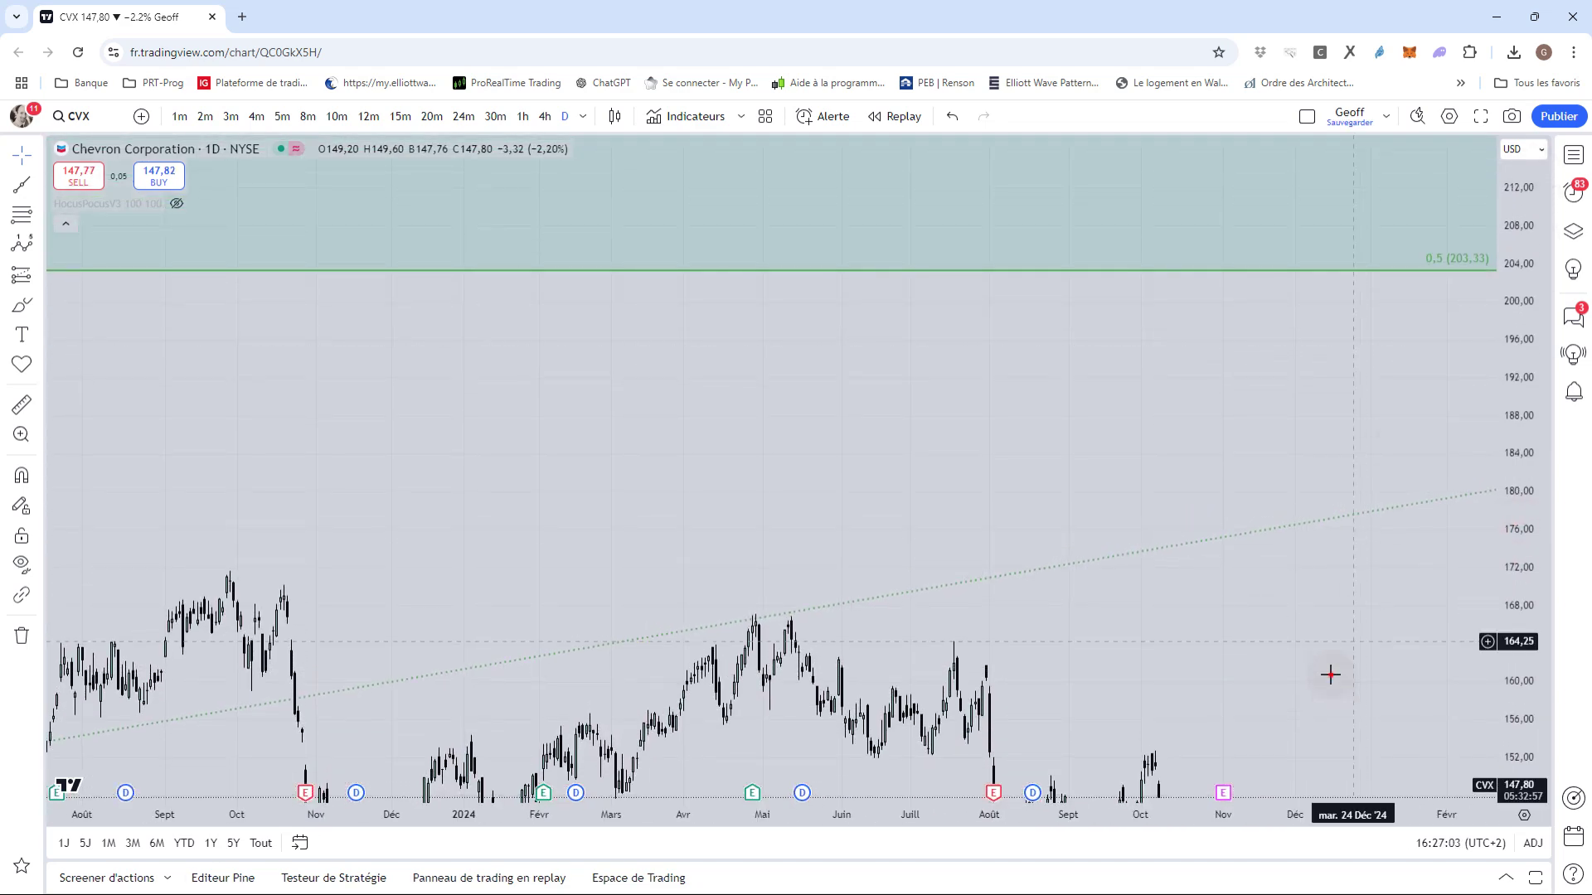
pyautogui.moveTo(1325, 671)
pyautogui.mouseDown()
pyautogui.moveTo(1216, 457)
pyautogui.moveTo(1222, 406)
pyautogui.mouseUp()
pyautogui.scroll(2, 1216, 458)
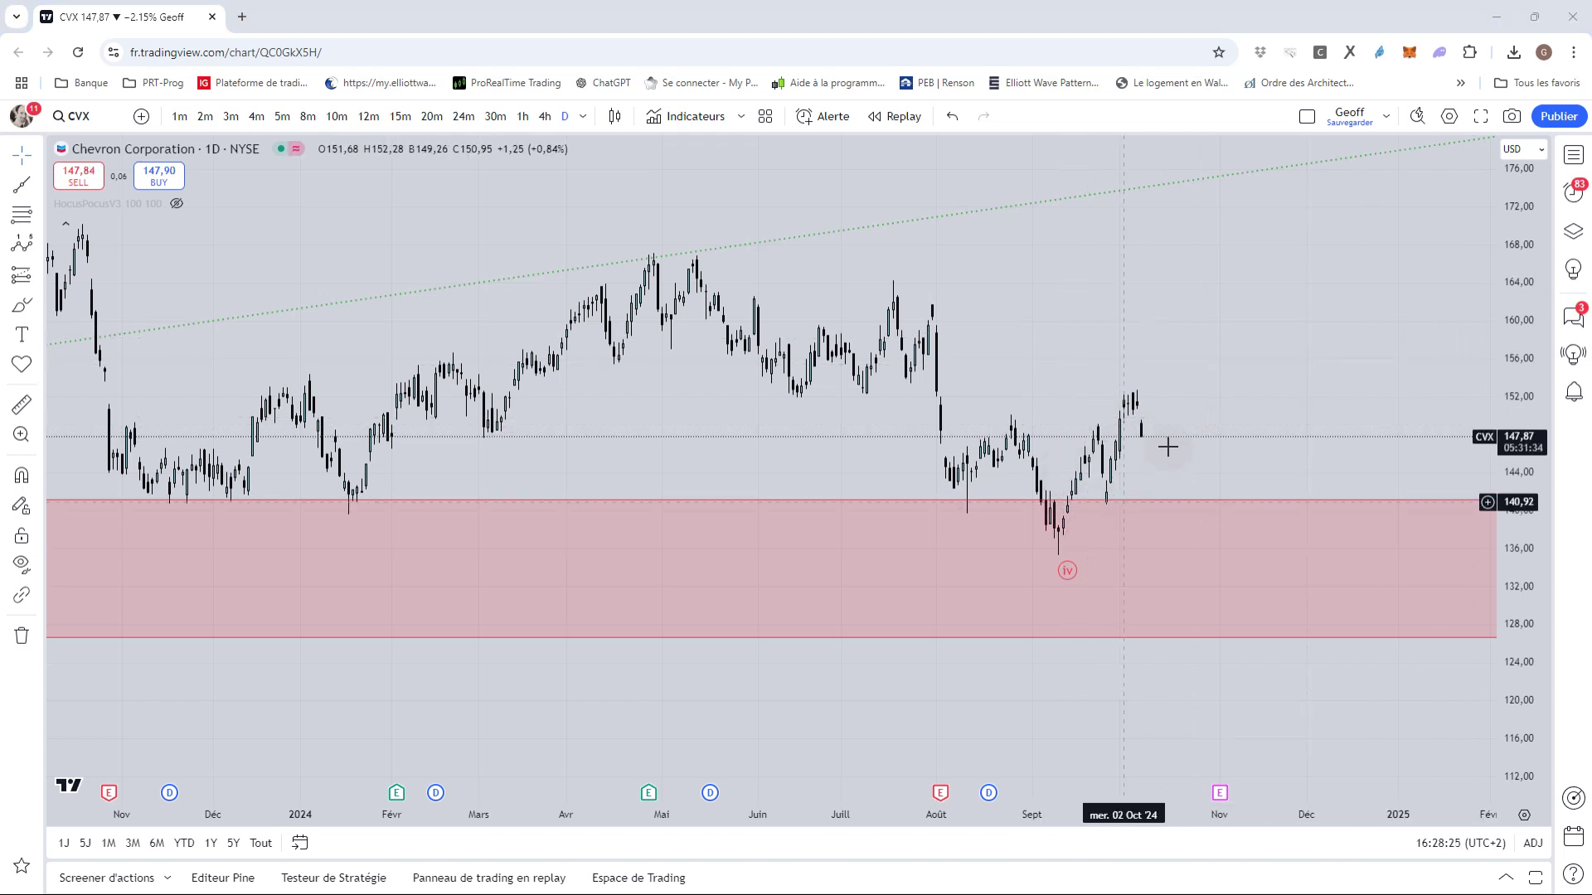
# Select the red support zone rectangle, then deselect it to leave the iv label beneath the low.
pyautogui.click(1062, 558)
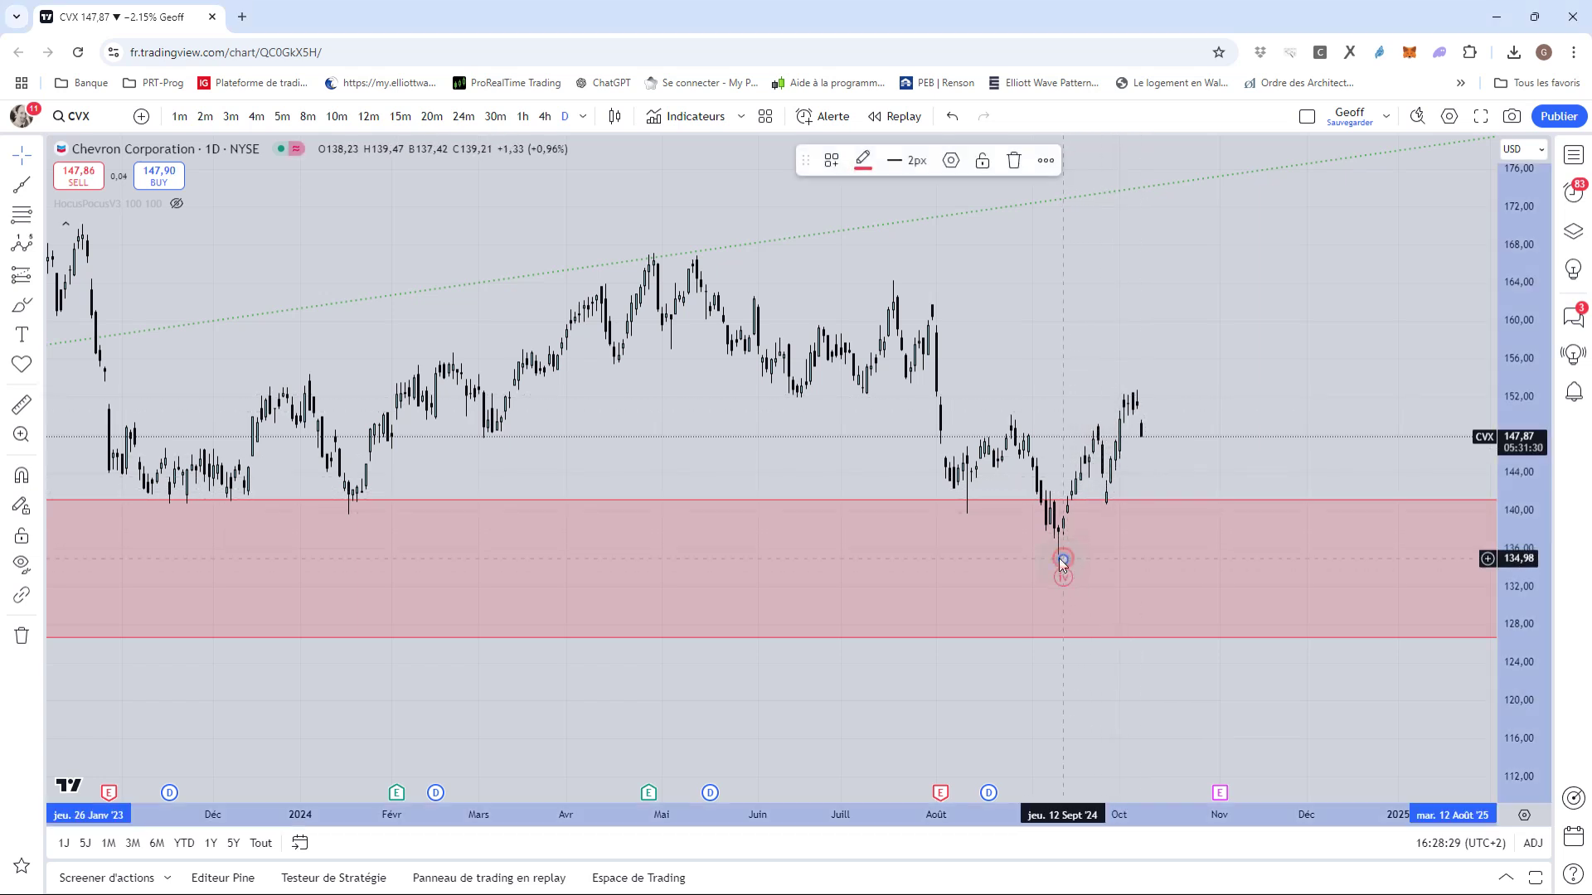
pyautogui.click(1144, 384)
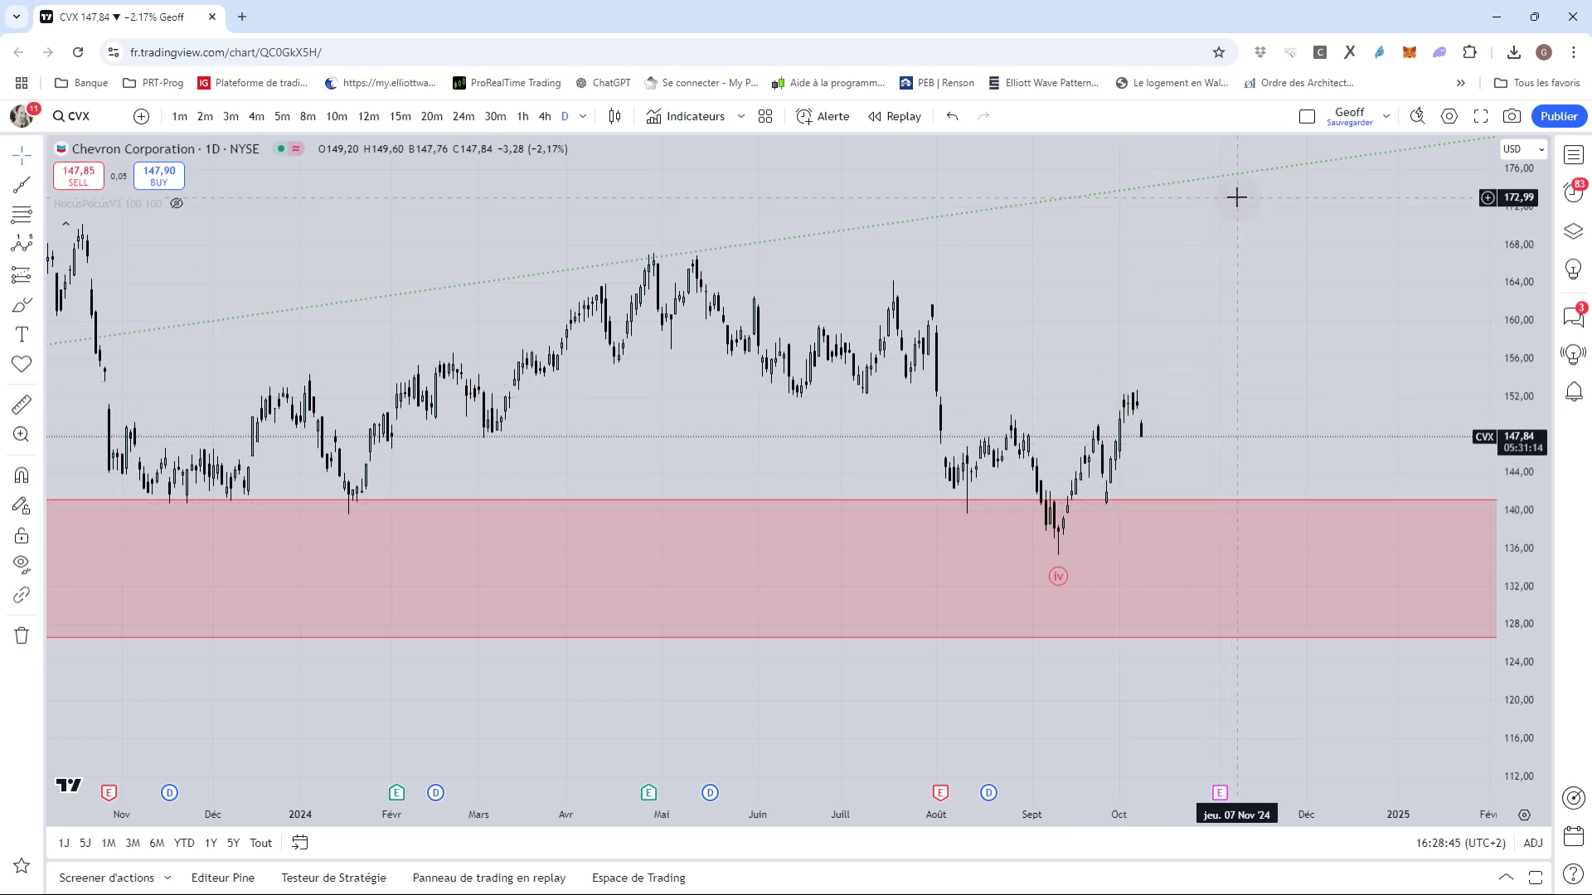
# Draw the upper channel trend line from the 23 Sept bar up to about 157.
pyautogui.click(42, 186)
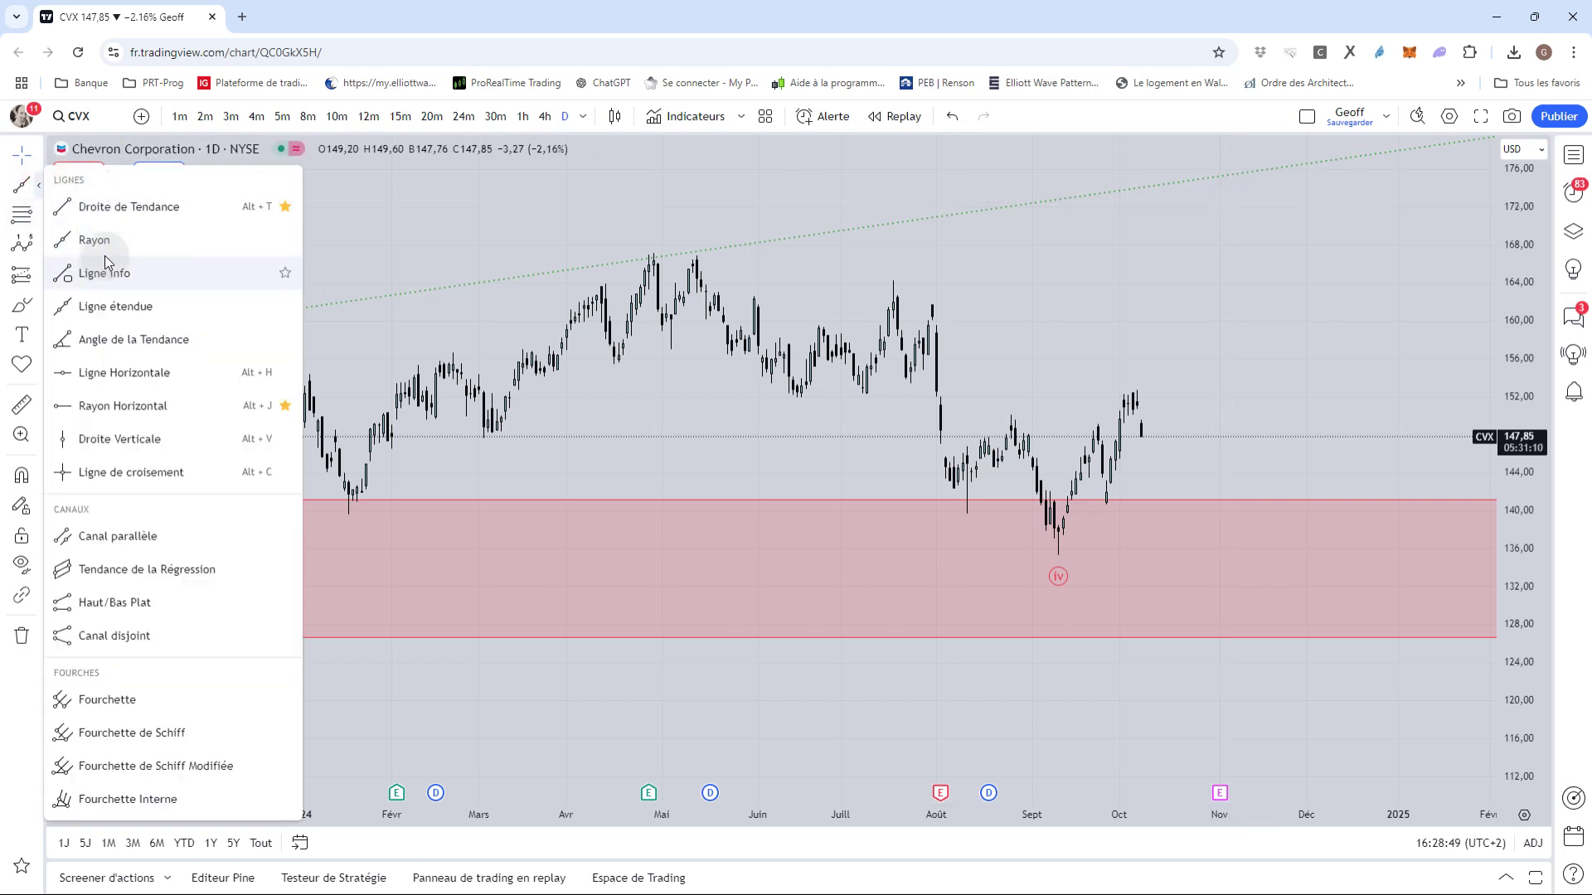
pyautogui.click(116, 206)
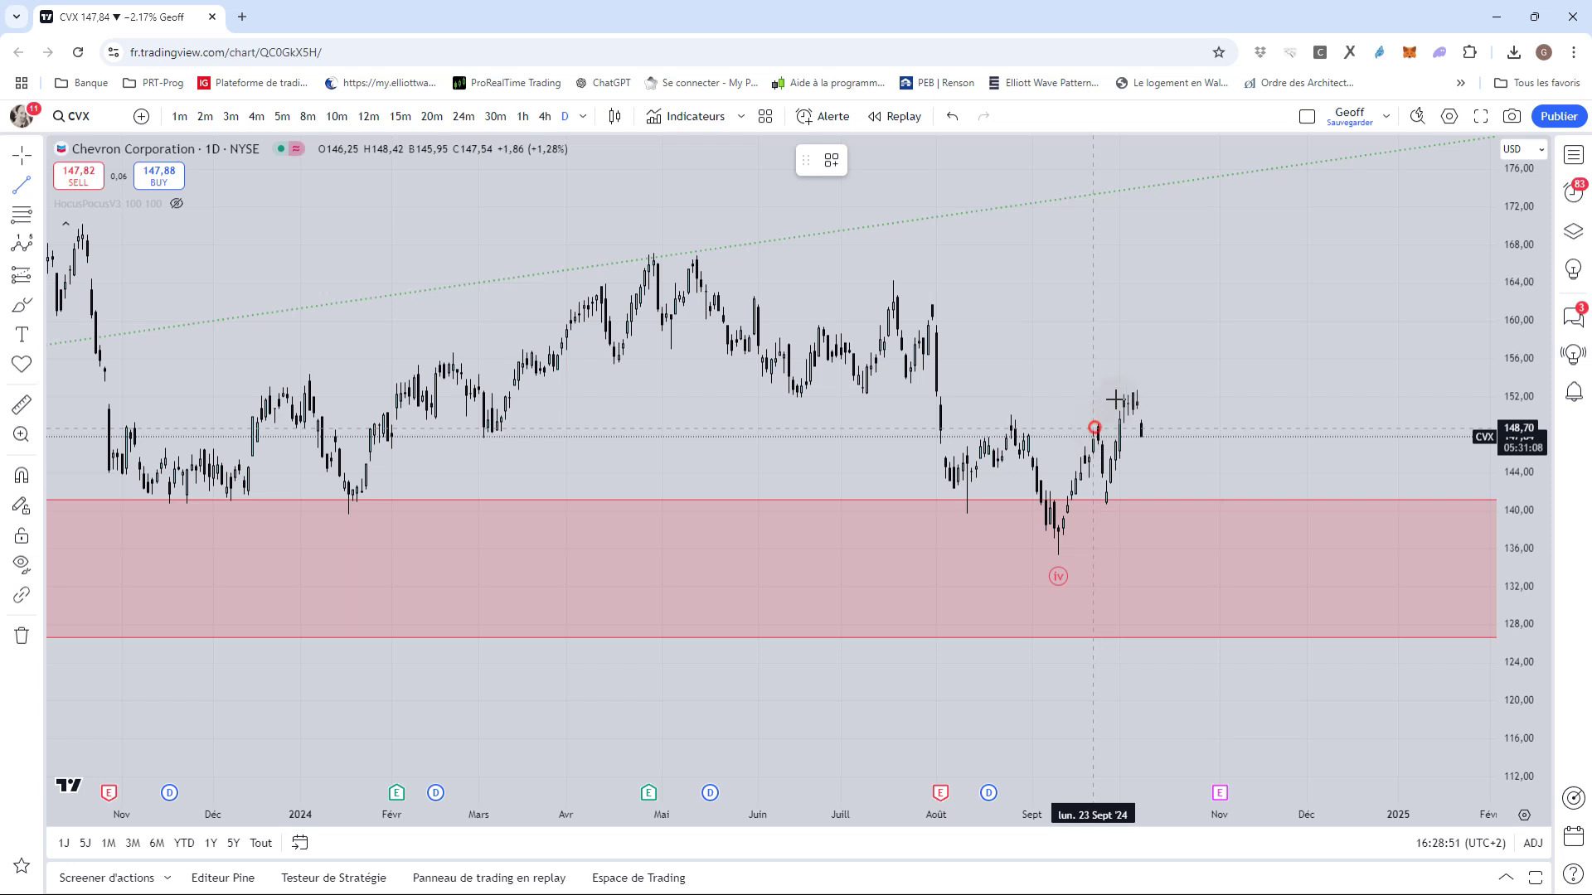
pyautogui.click(1114, 401)
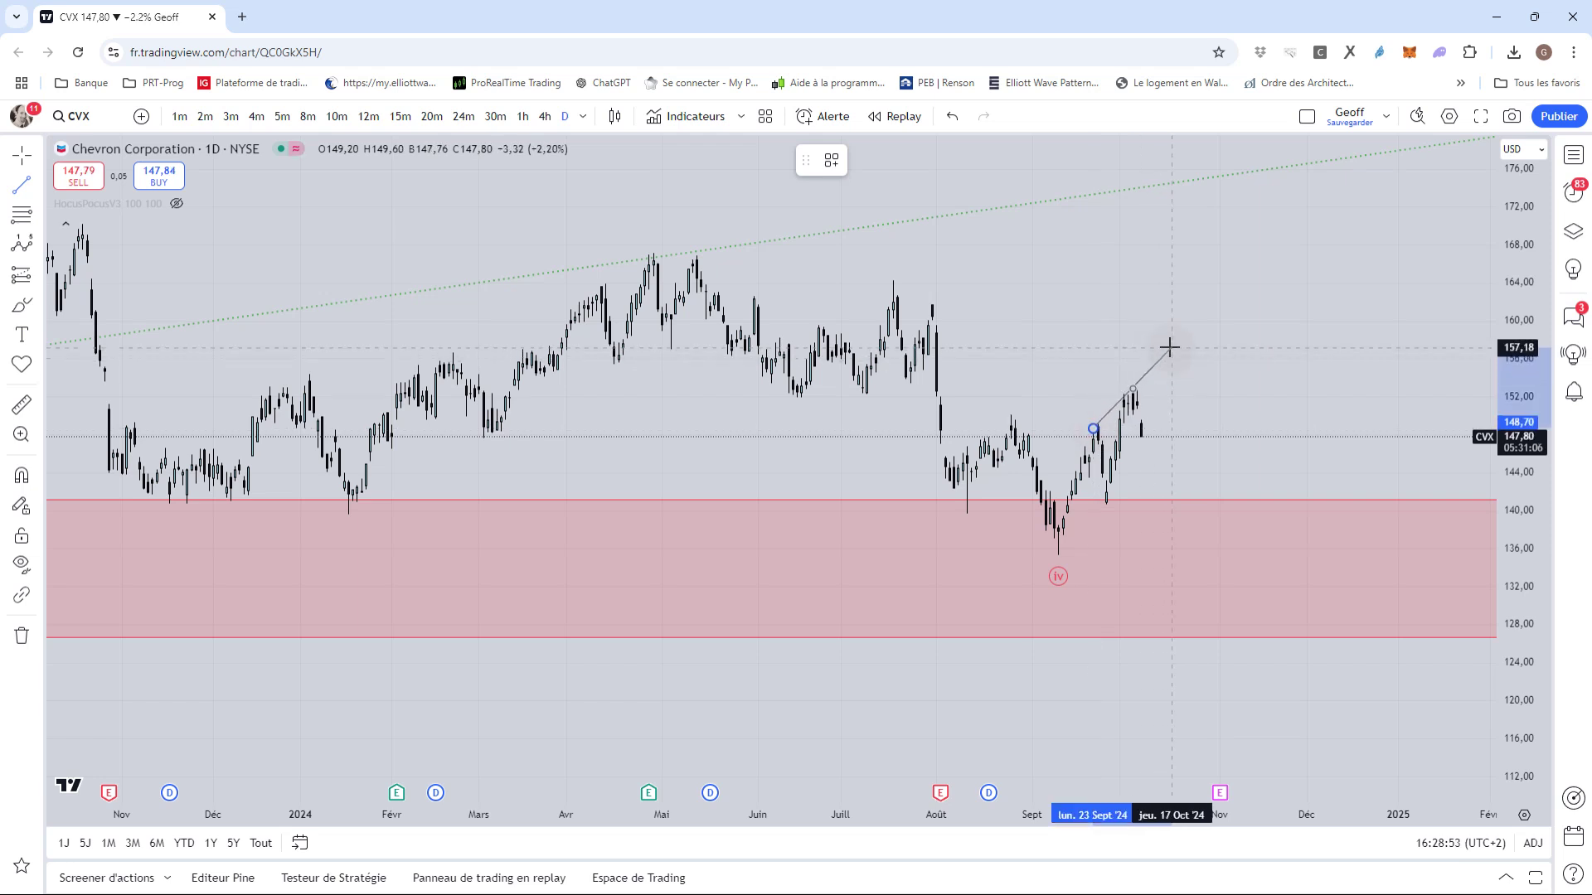
pyautogui.click(1168, 349)
pyautogui.moveTo(1078, 489); pyautogui.dragTo(1034, 499)
# Draw the lower channel line from the late-September low to near 156, deleting a misplaced attempt.
pyautogui.click(21, 184)
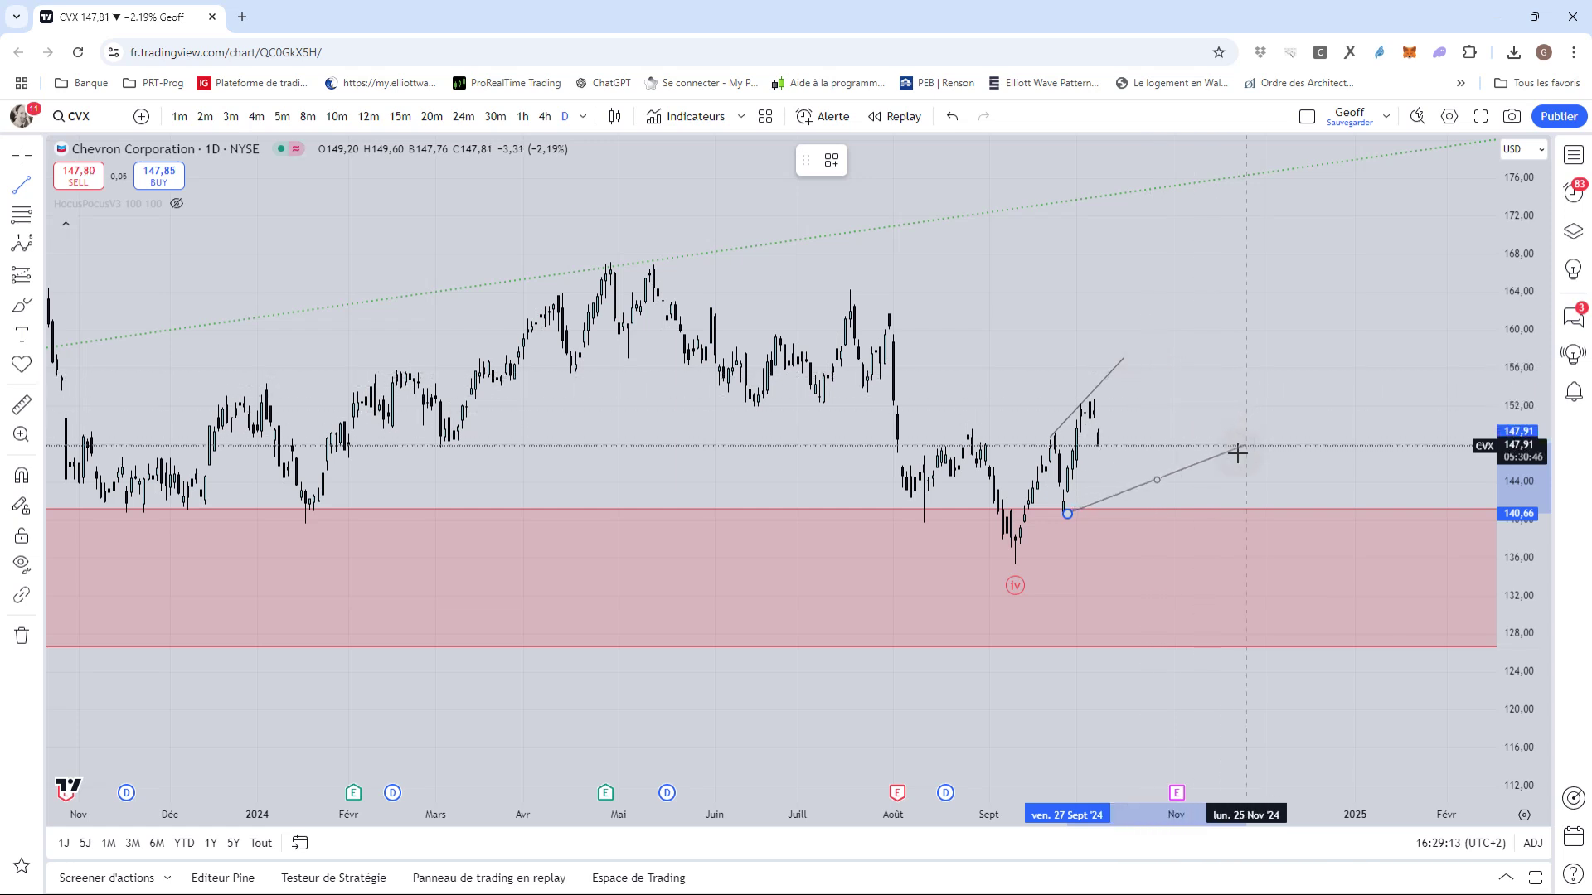
pyautogui.click(1219, 424)
pyautogui.click(1175, 475)
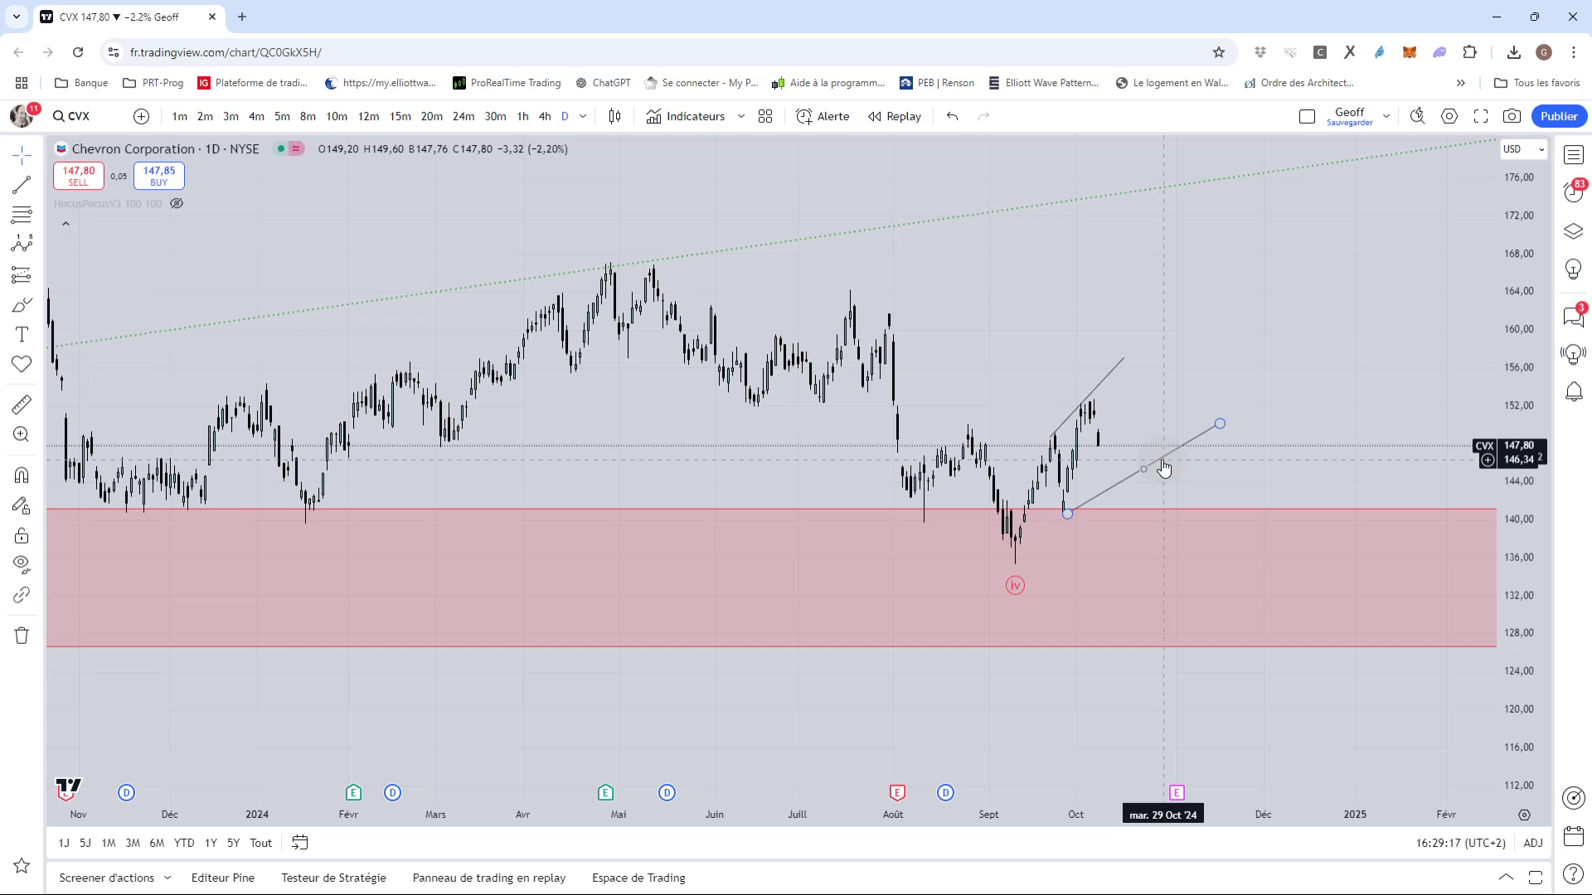
pyautogui.click(1173, 320)
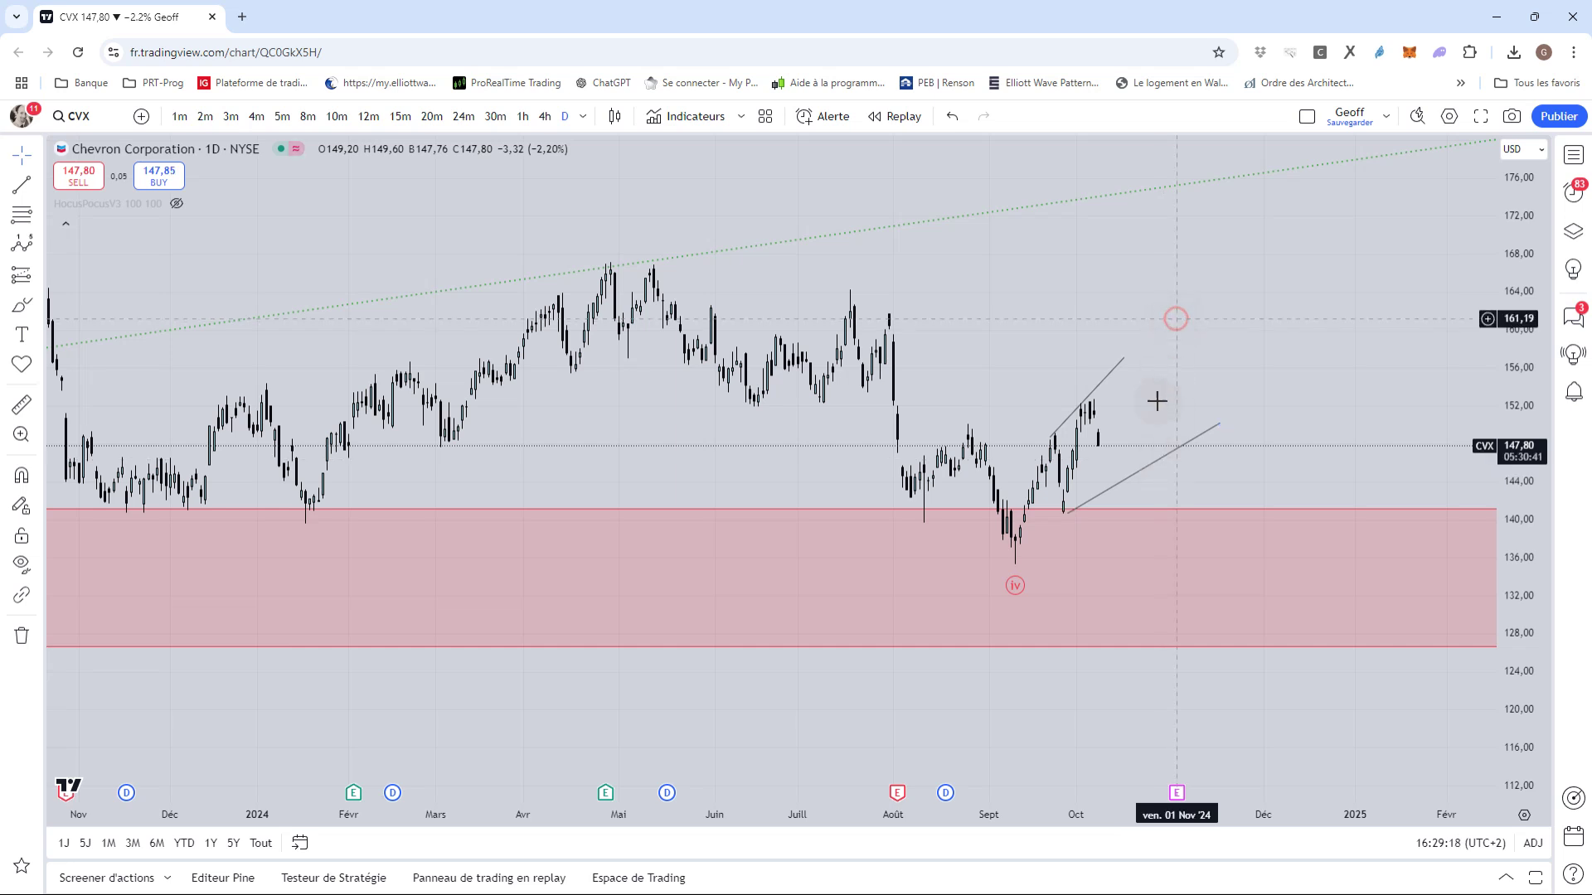
pyautogui.click(1141, 472)
pyautogui.press('Delete')
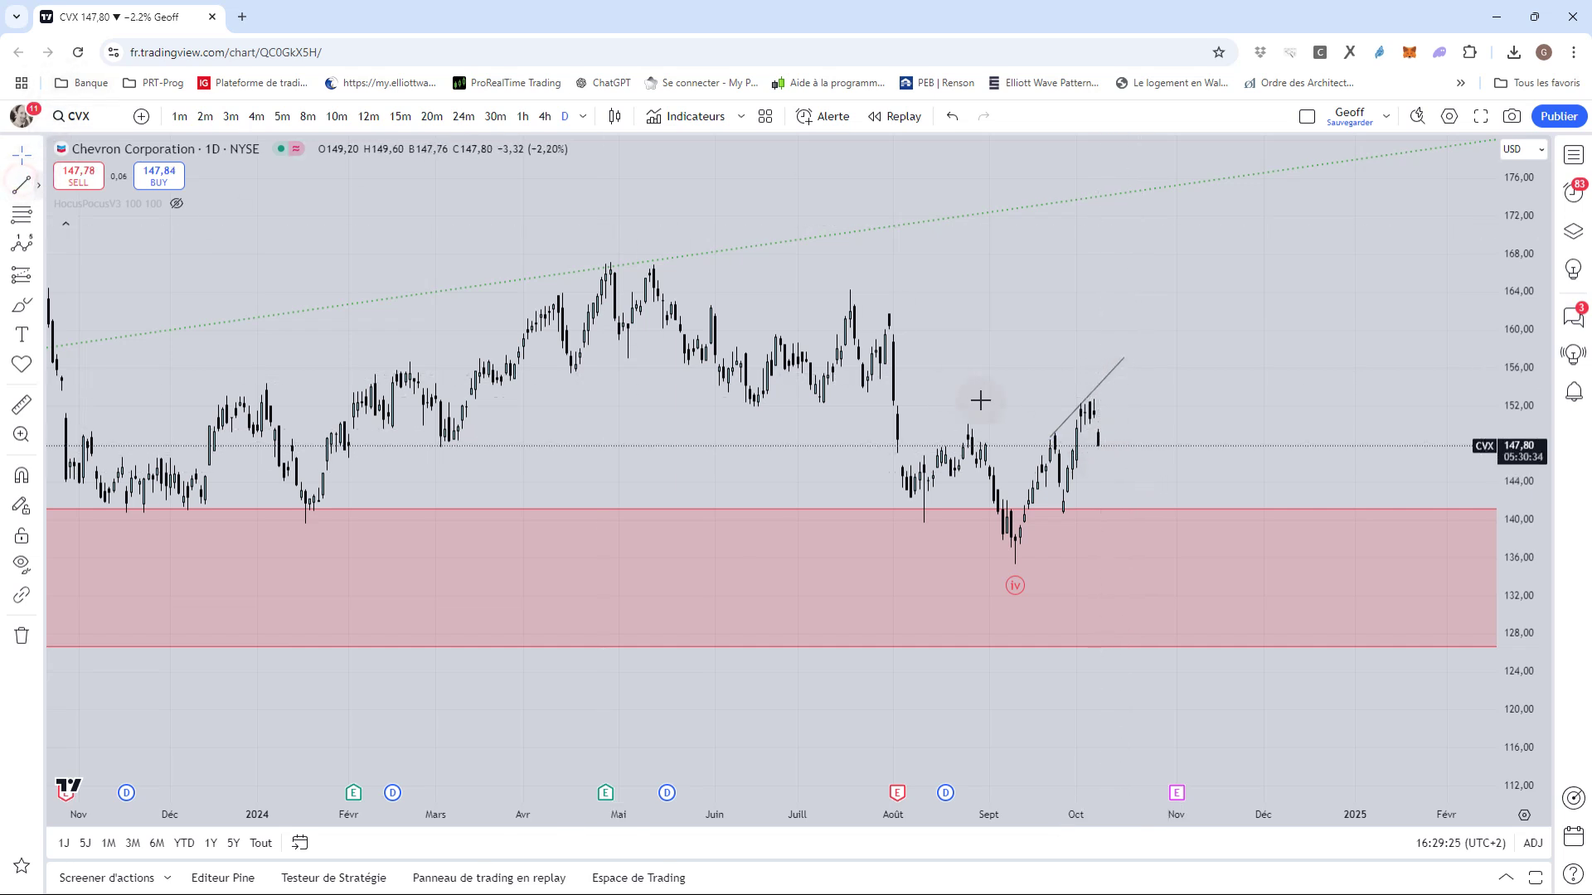
pyautogui.click(1063, 514)
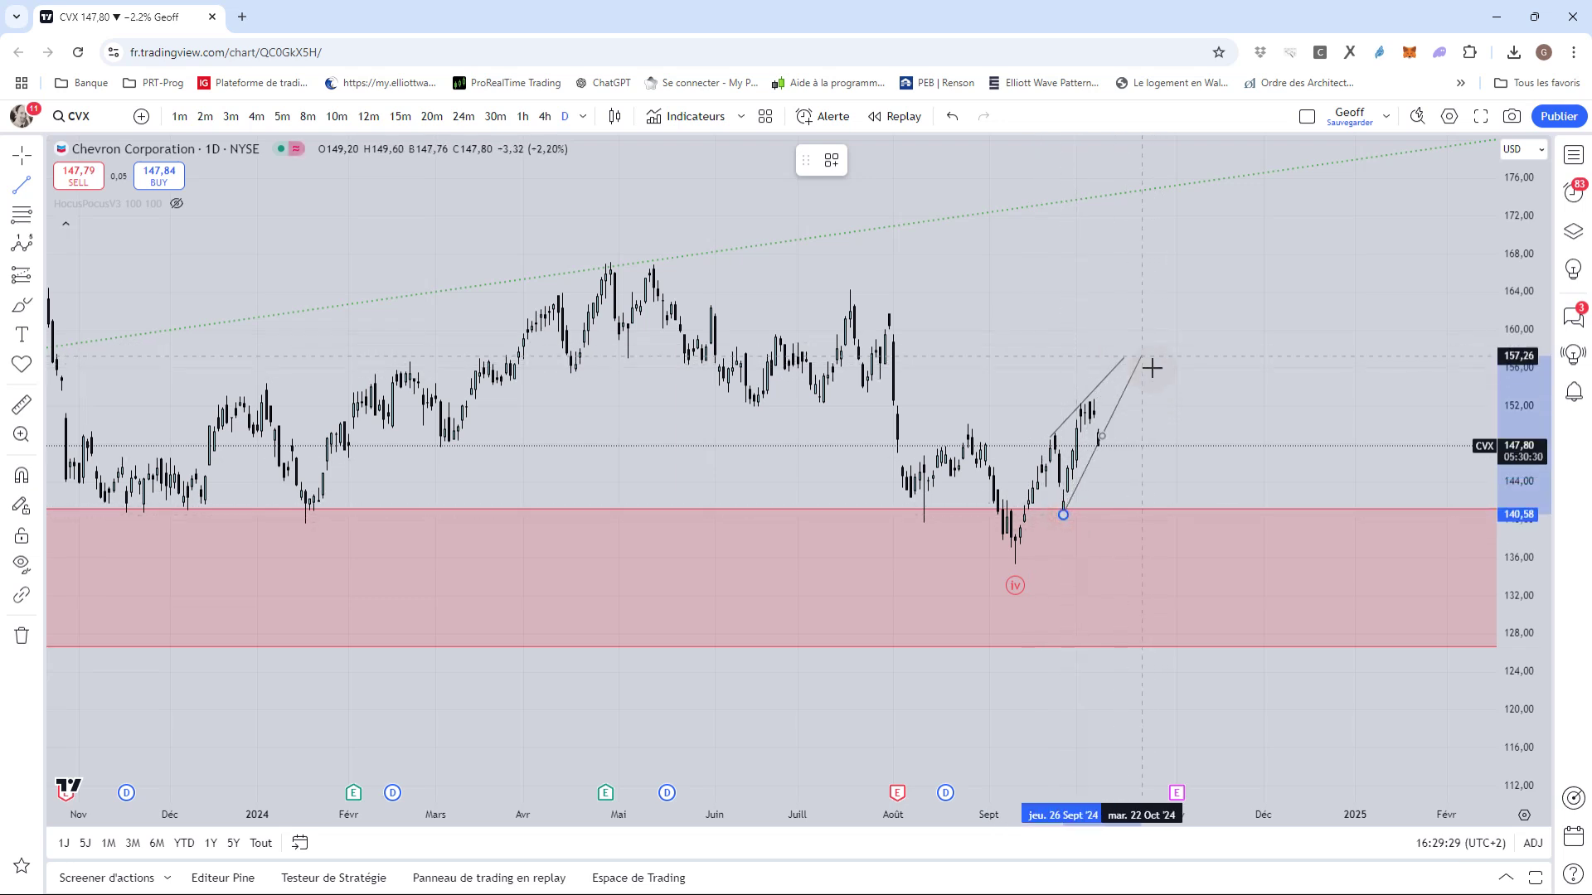
pyautogui.click(1159, 368)
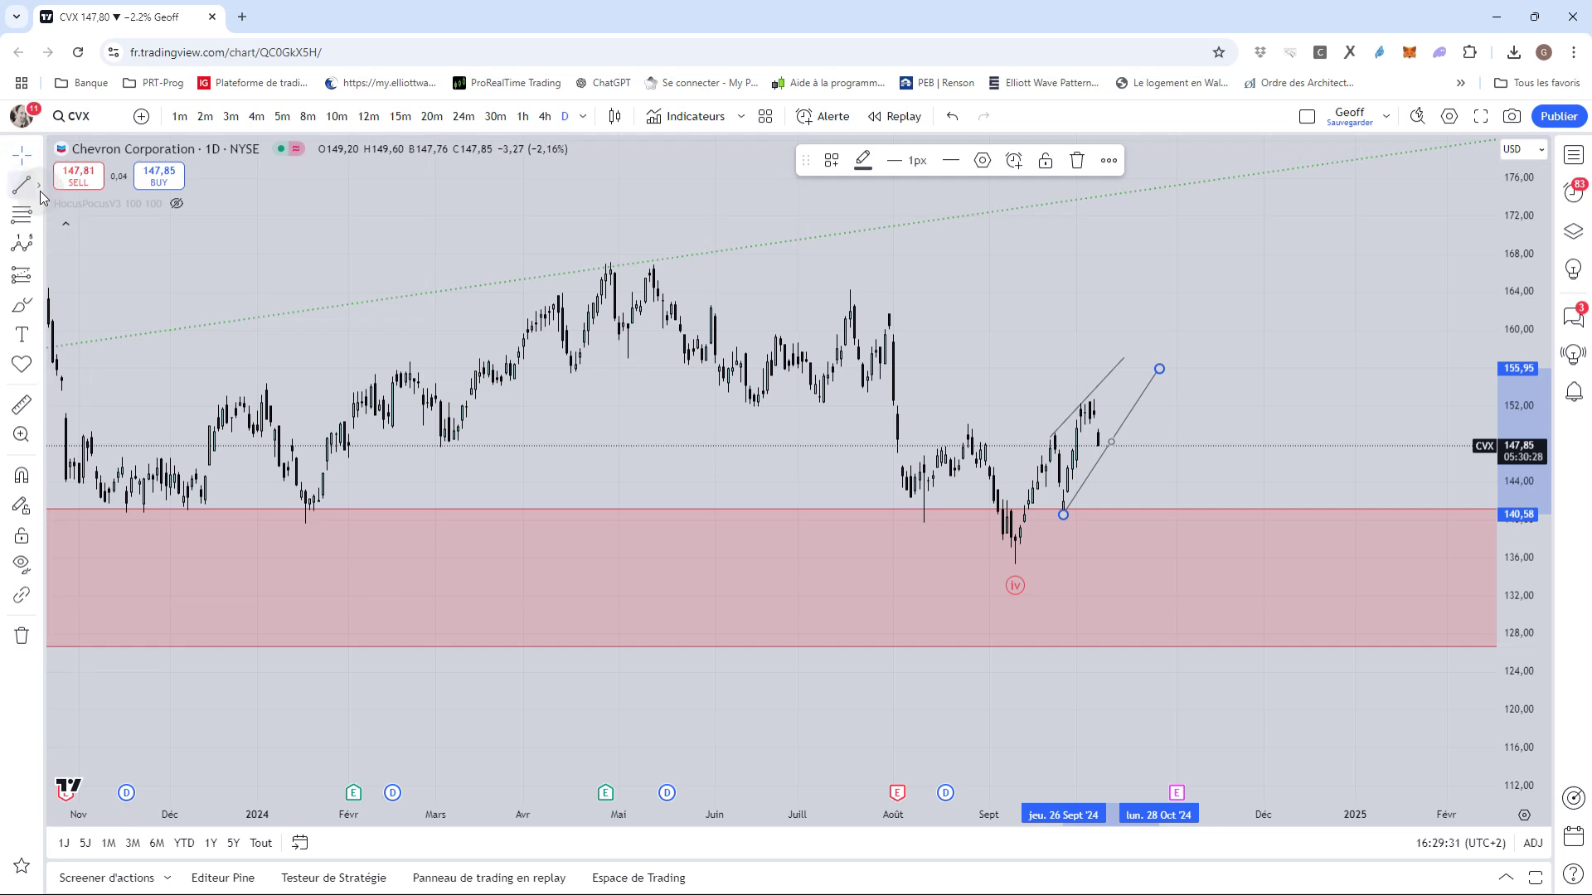
pyautogui.click(22, 305)
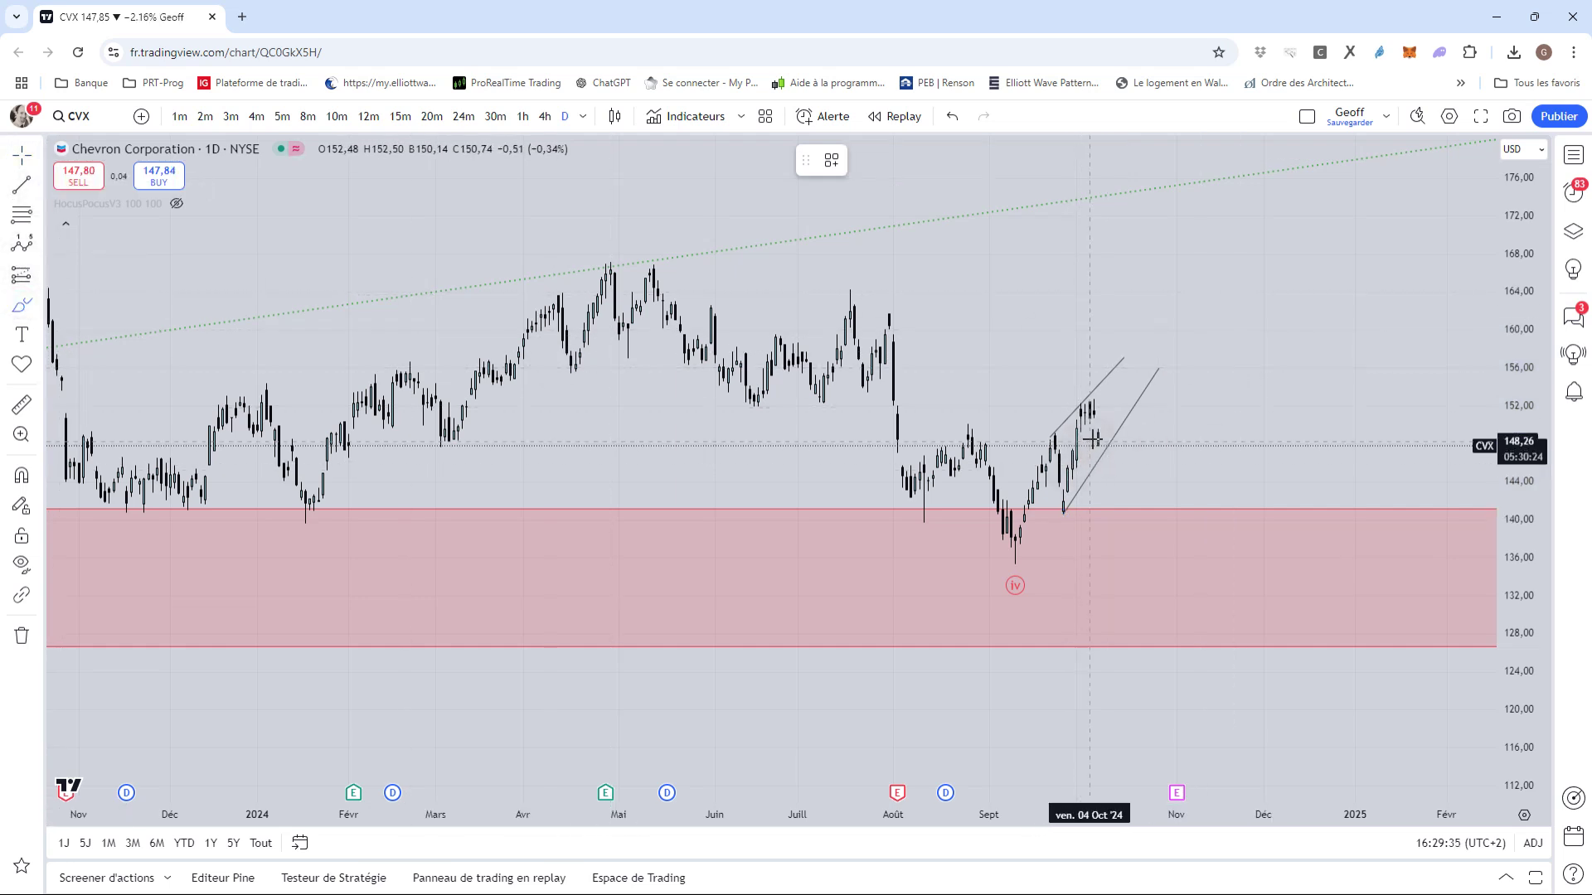
# Brush a blue projection rising to about 156, zigzagging down to near 141, then rallying toward 176.
pyautogui.moveTo(1099, 445); pyautogui.dragTo(1119, 369)
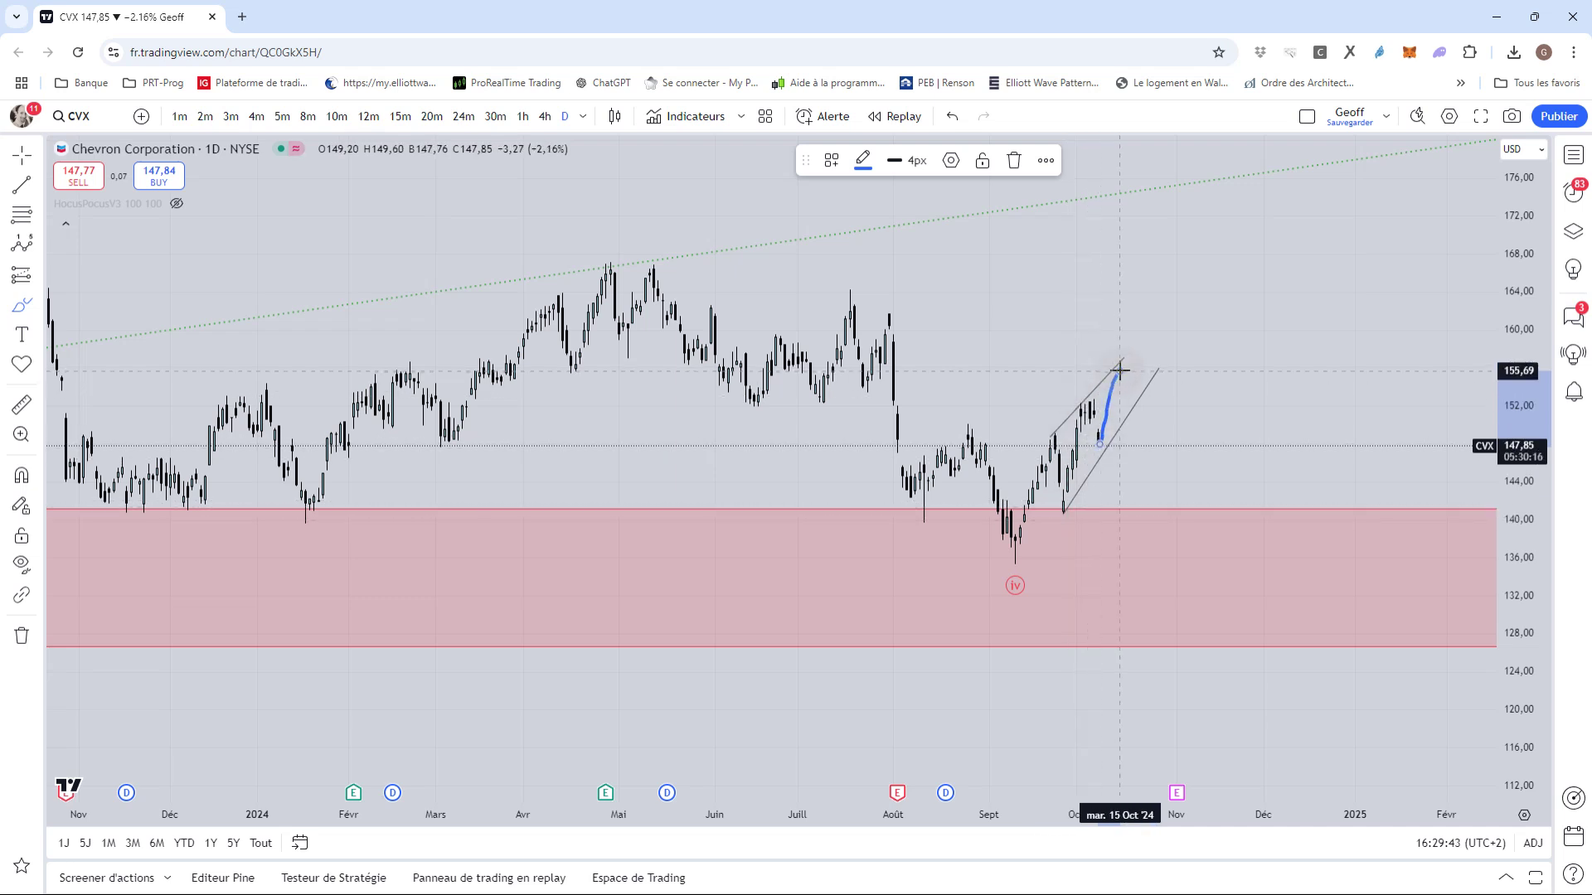
pyautogui.moveTo(1119, 370); pyautogui.dragTo(1191, 503)
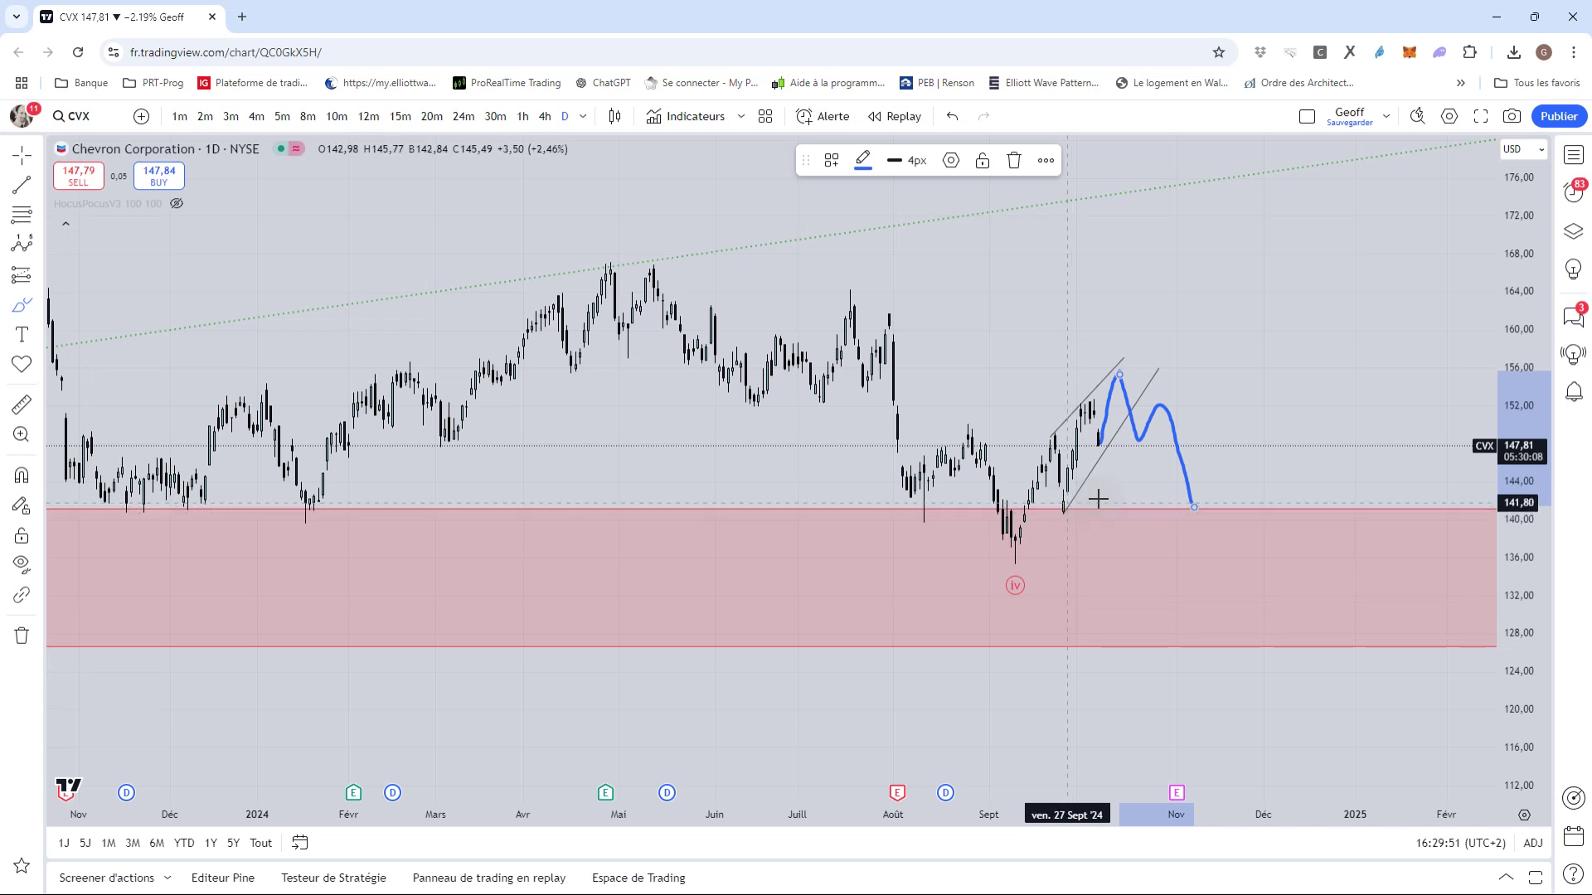
pyautogui.moveTo(1194, 505)
pyautogui.mouseDown()
pyautogui.moveTo(1264, 390)
pyautogui.moveTo(1343, 172)
pyautogui.moveTo(1289, 200)
pyautogui.mouseUp()
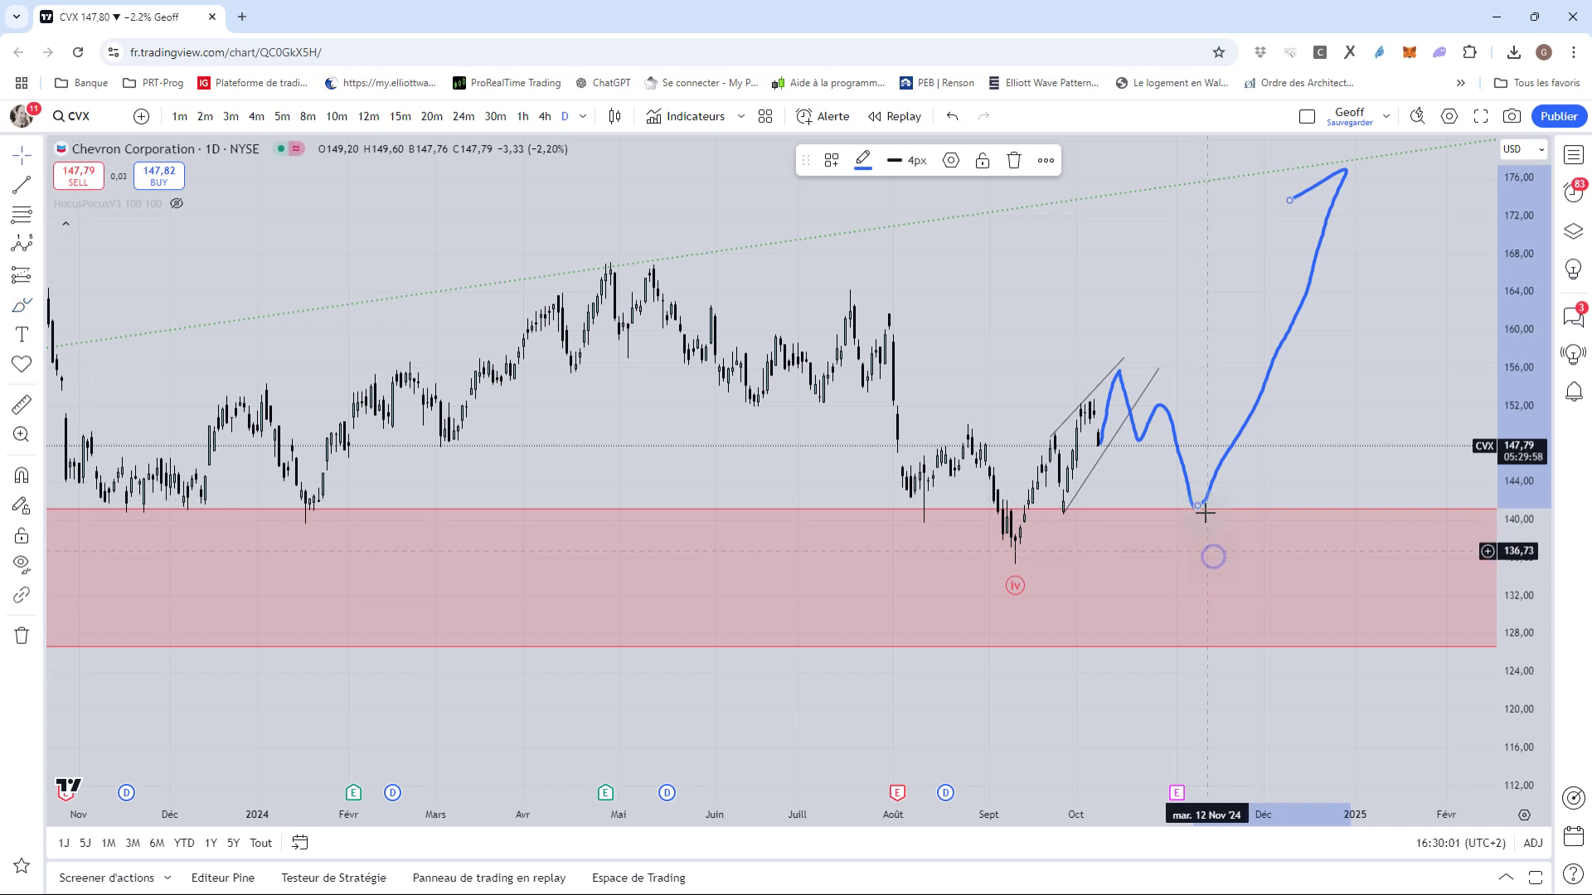
pyautogui.press('Delete')
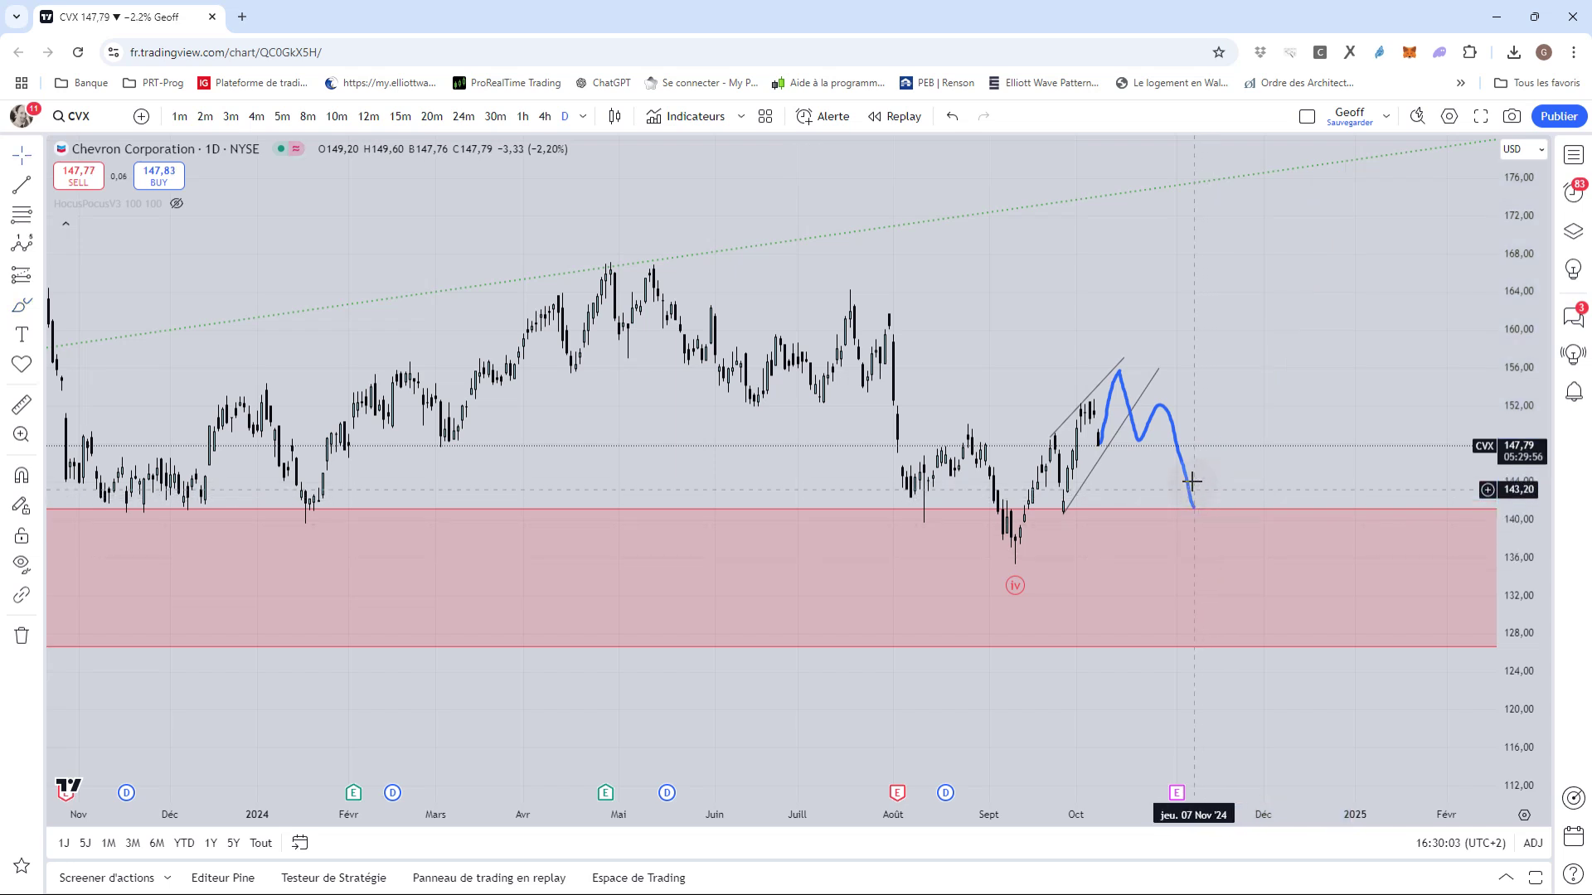
pyautogui.press('Delete')
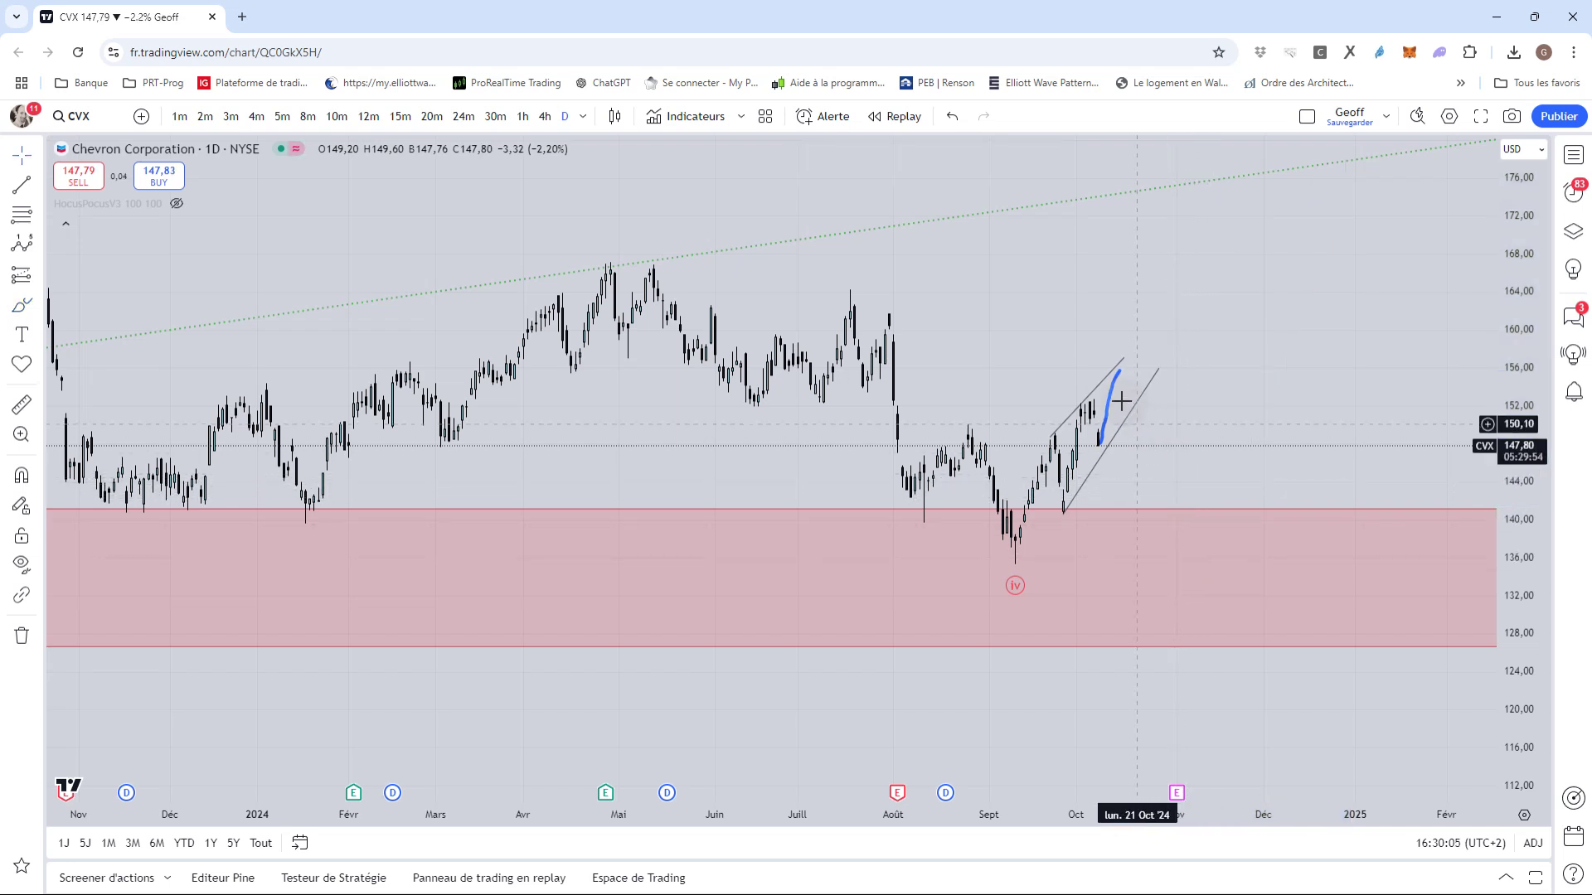
pyautogui.press('Delete')
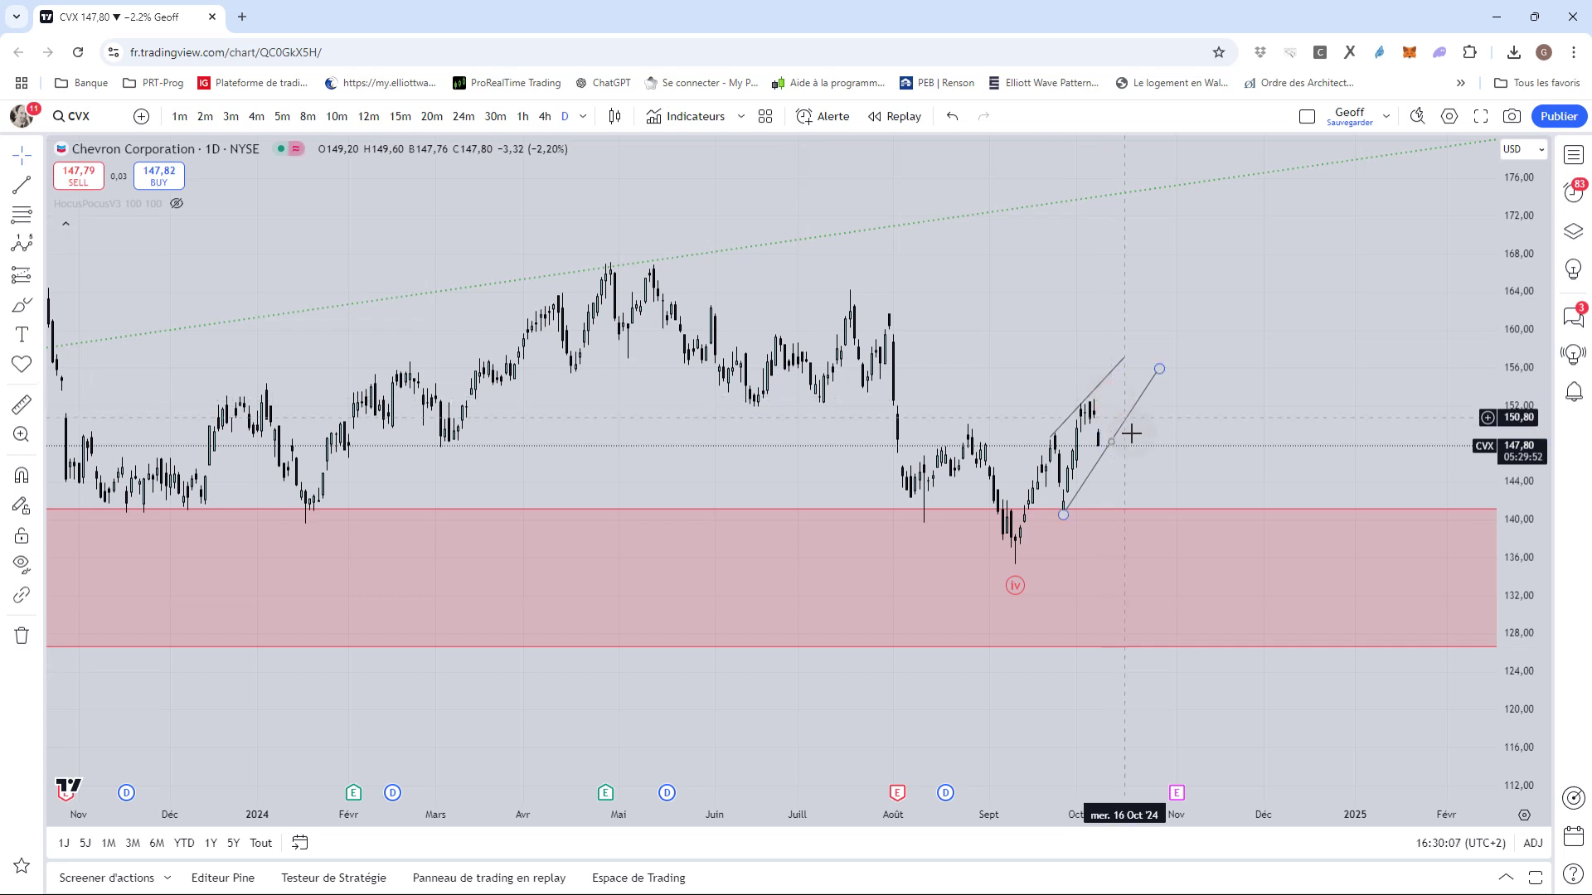
pyautogui.click(1123, 428)
pyautogui.press('Delete')
pyautogui.click(1101, 384)
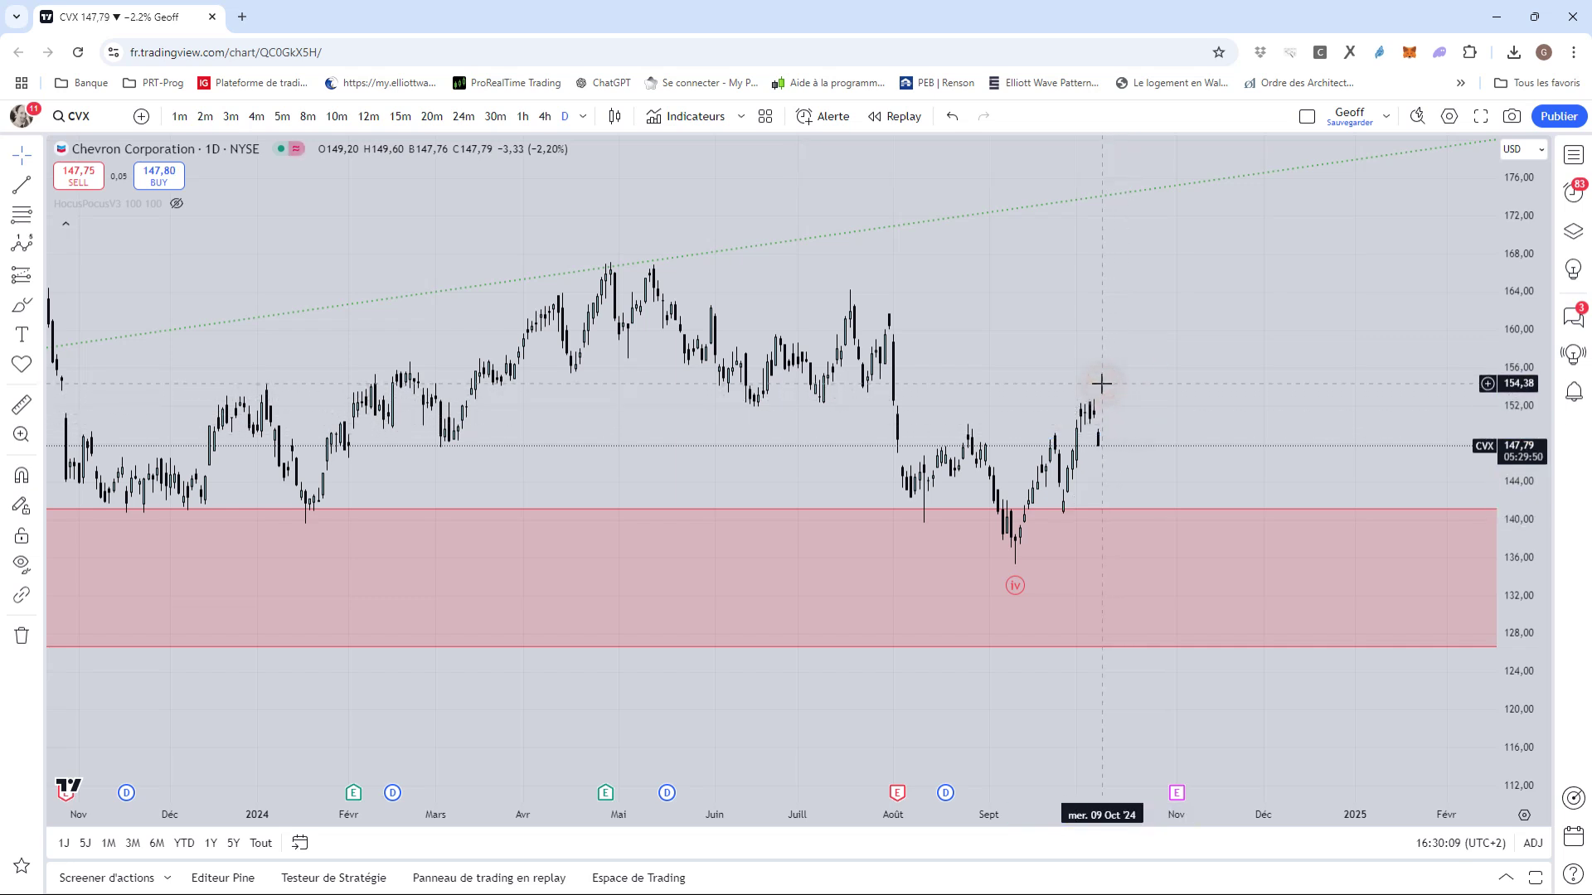
pyautogui.press('Delete')
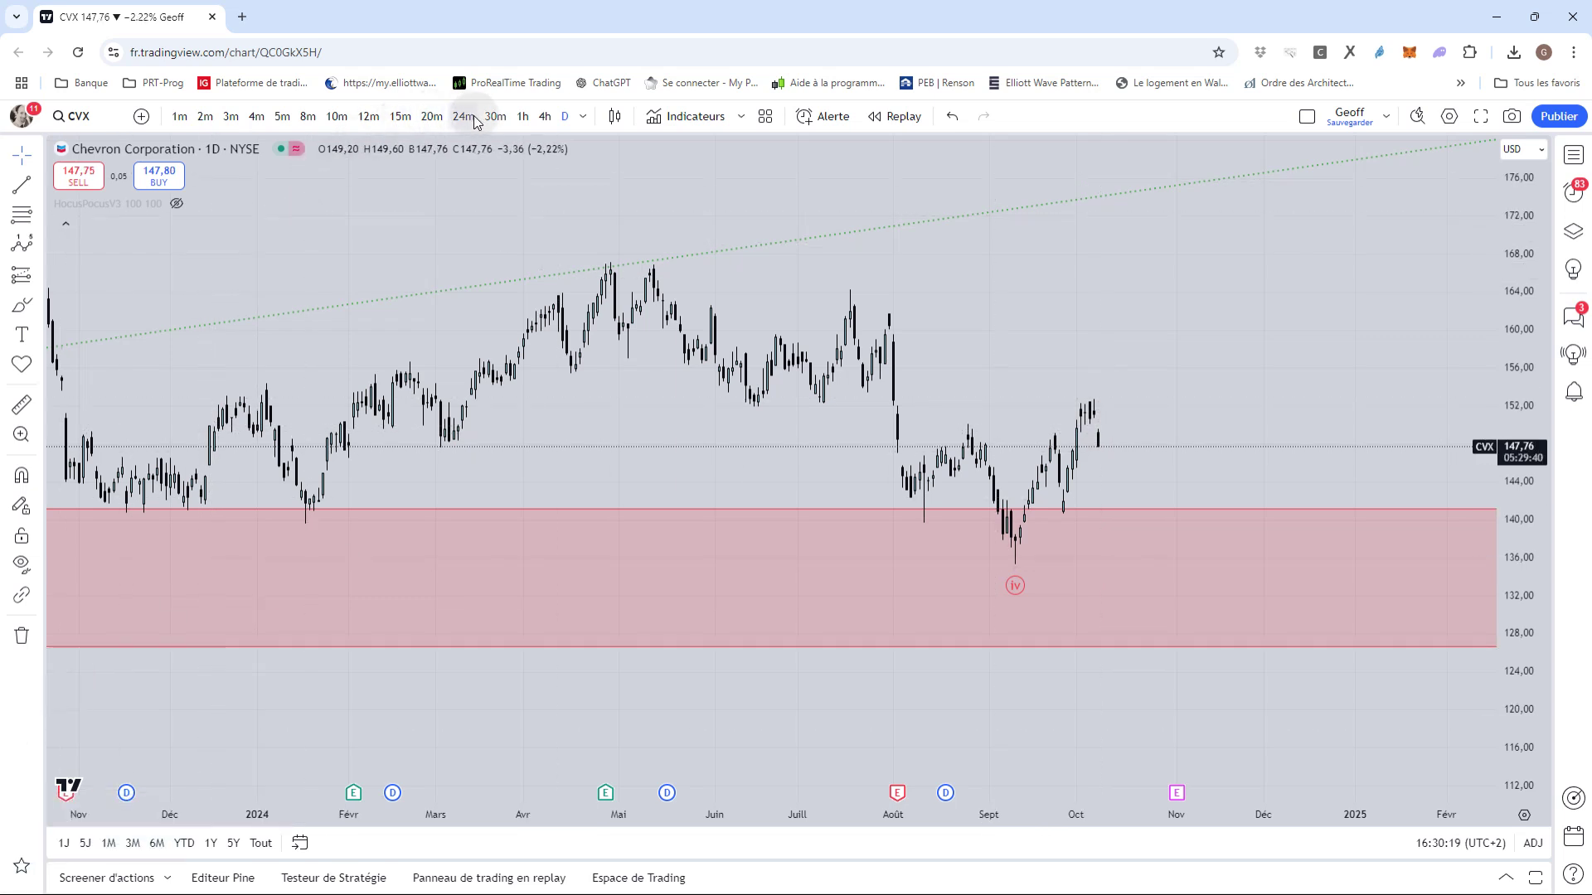
# Set CVX to 1h and zoom into July–October hourly bars around the (iv) low near 135.5.
pyautogui.click(523, 117)
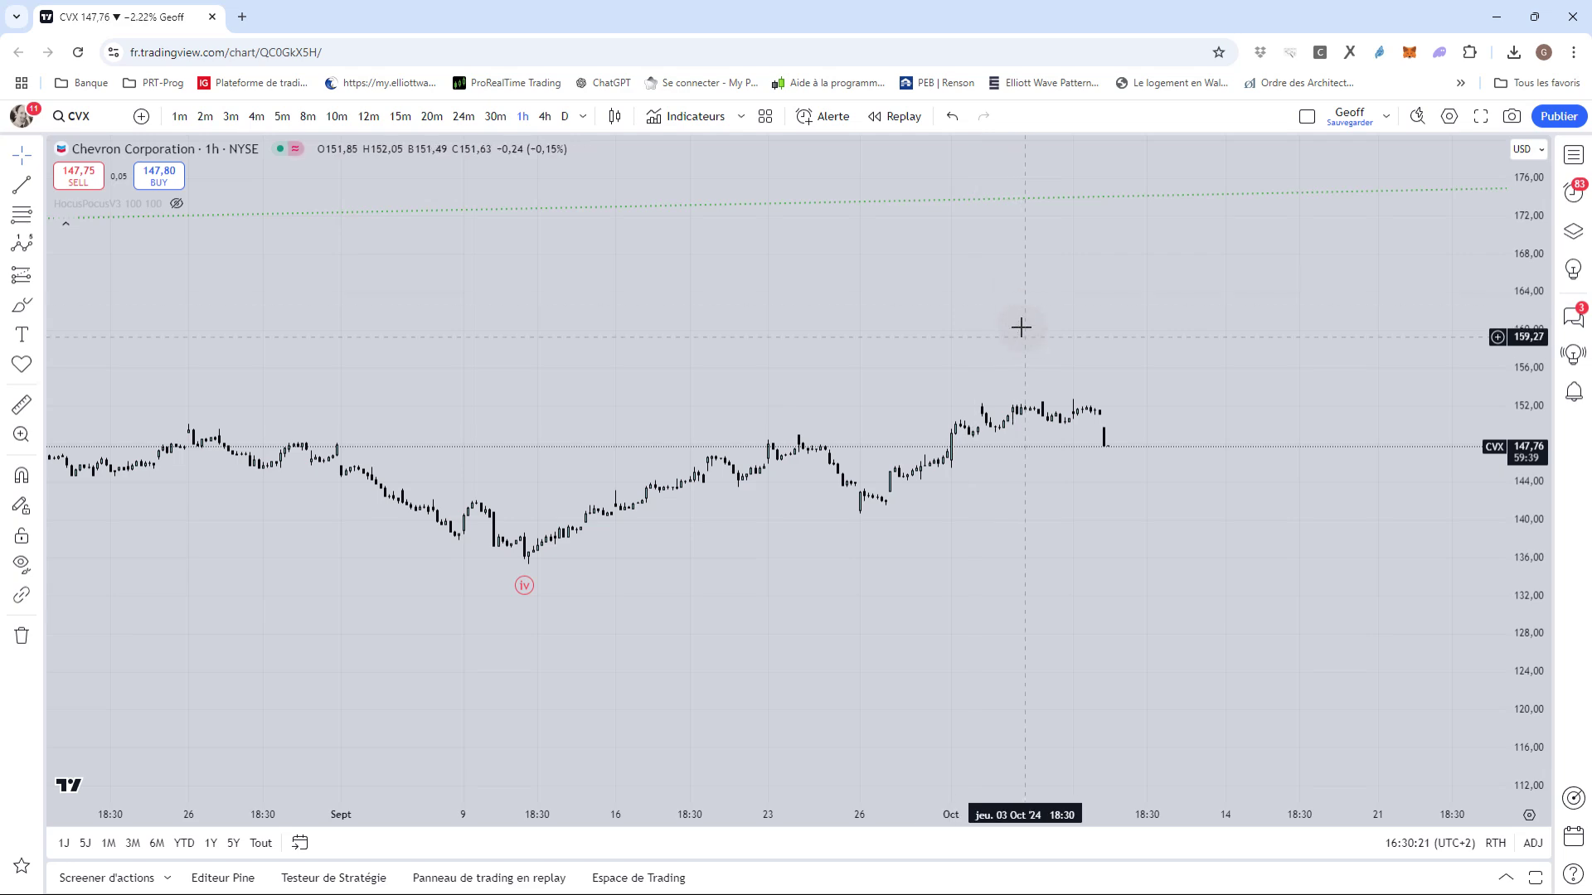
pyautogui.scroll(-5, 1026, 323)
pyautogui.scroll(3, 1365, 348)
pyautogui.scroll(3, 1365, 348)
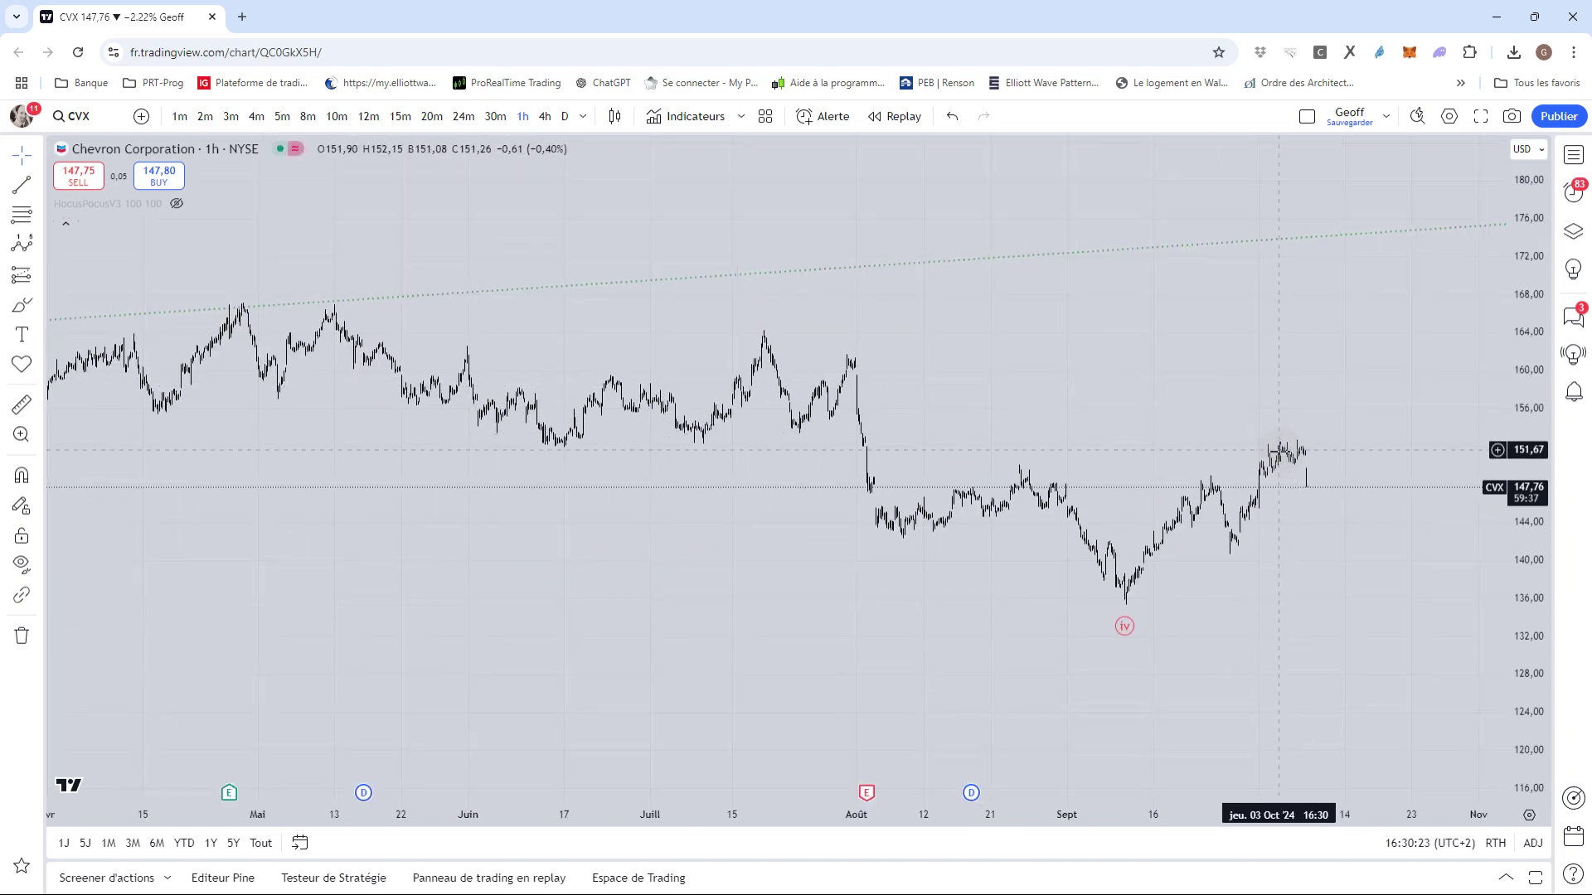
pyautogui.scroll(2, 1326, 414)
pyautogui.moveTo(1532, 379); pyautogui.dragTo(1530, 362)
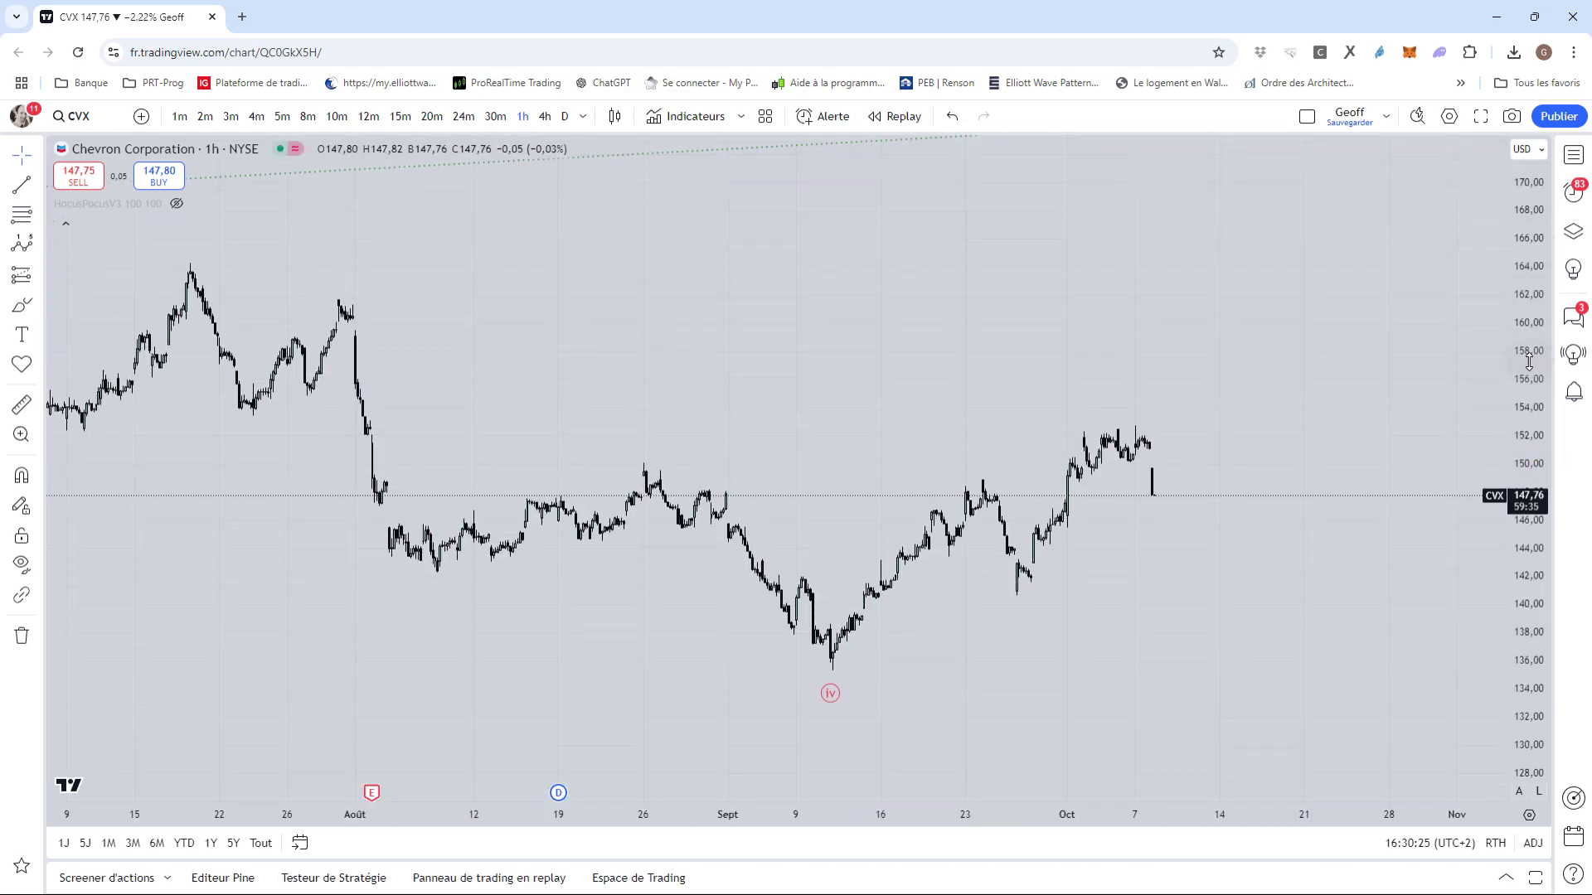
pyautogui.moveTo(1524, 292); pyautogui.dragTo(1304, 451)
pyautogui.moveTo(1255, 575); pyautogui.dragTo(1237, 407)
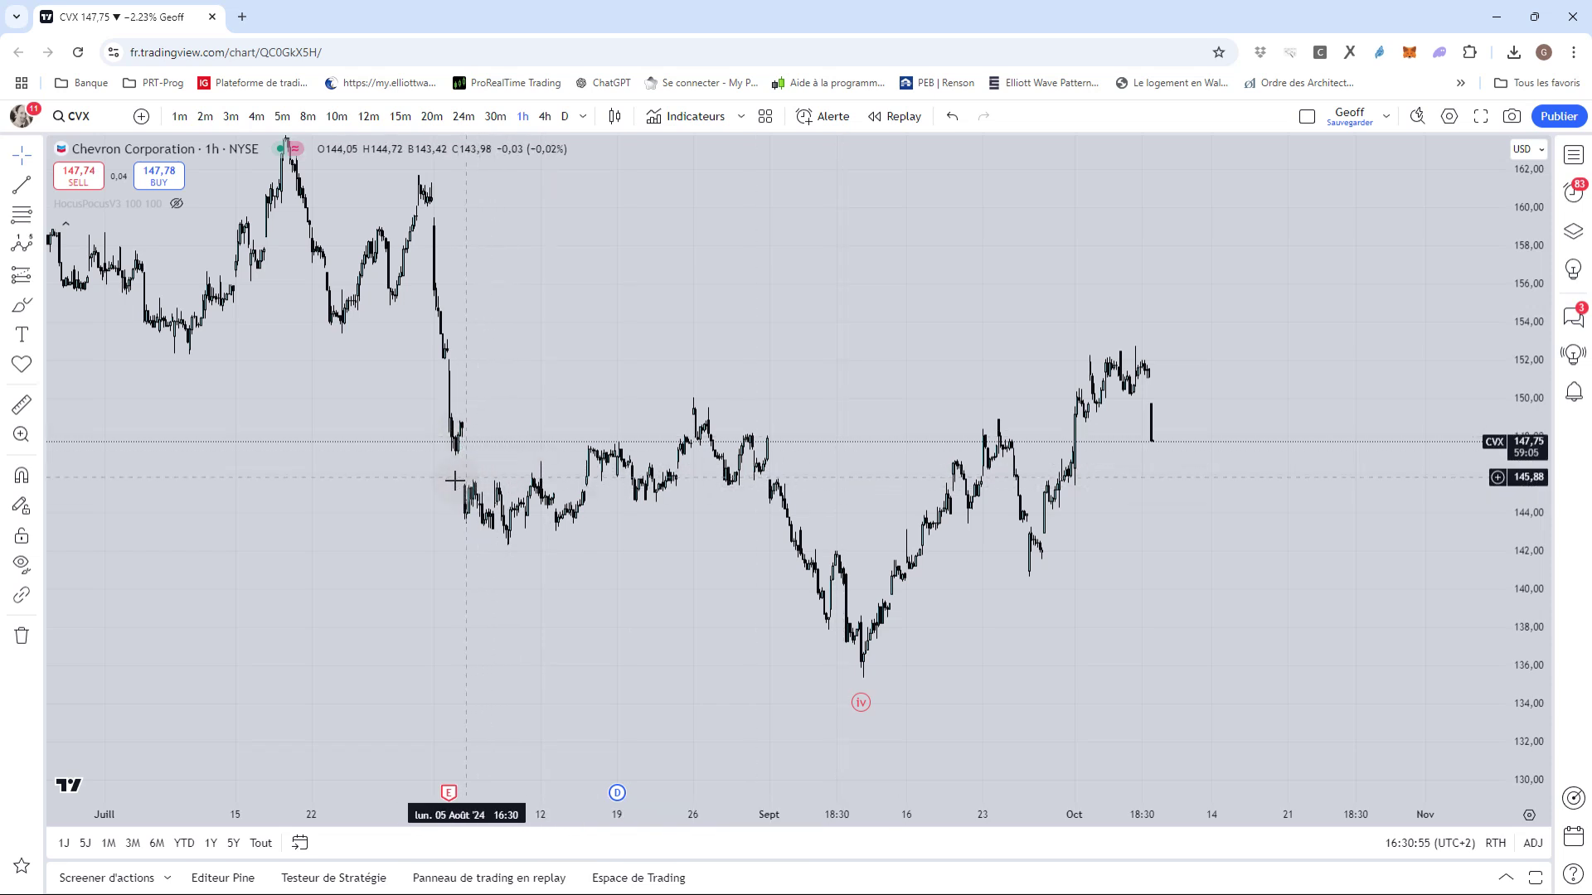
# Draw a thin grey rectangle around 145.5–146.6 spanning late July past early October.
pyautogui.click(39, 184)
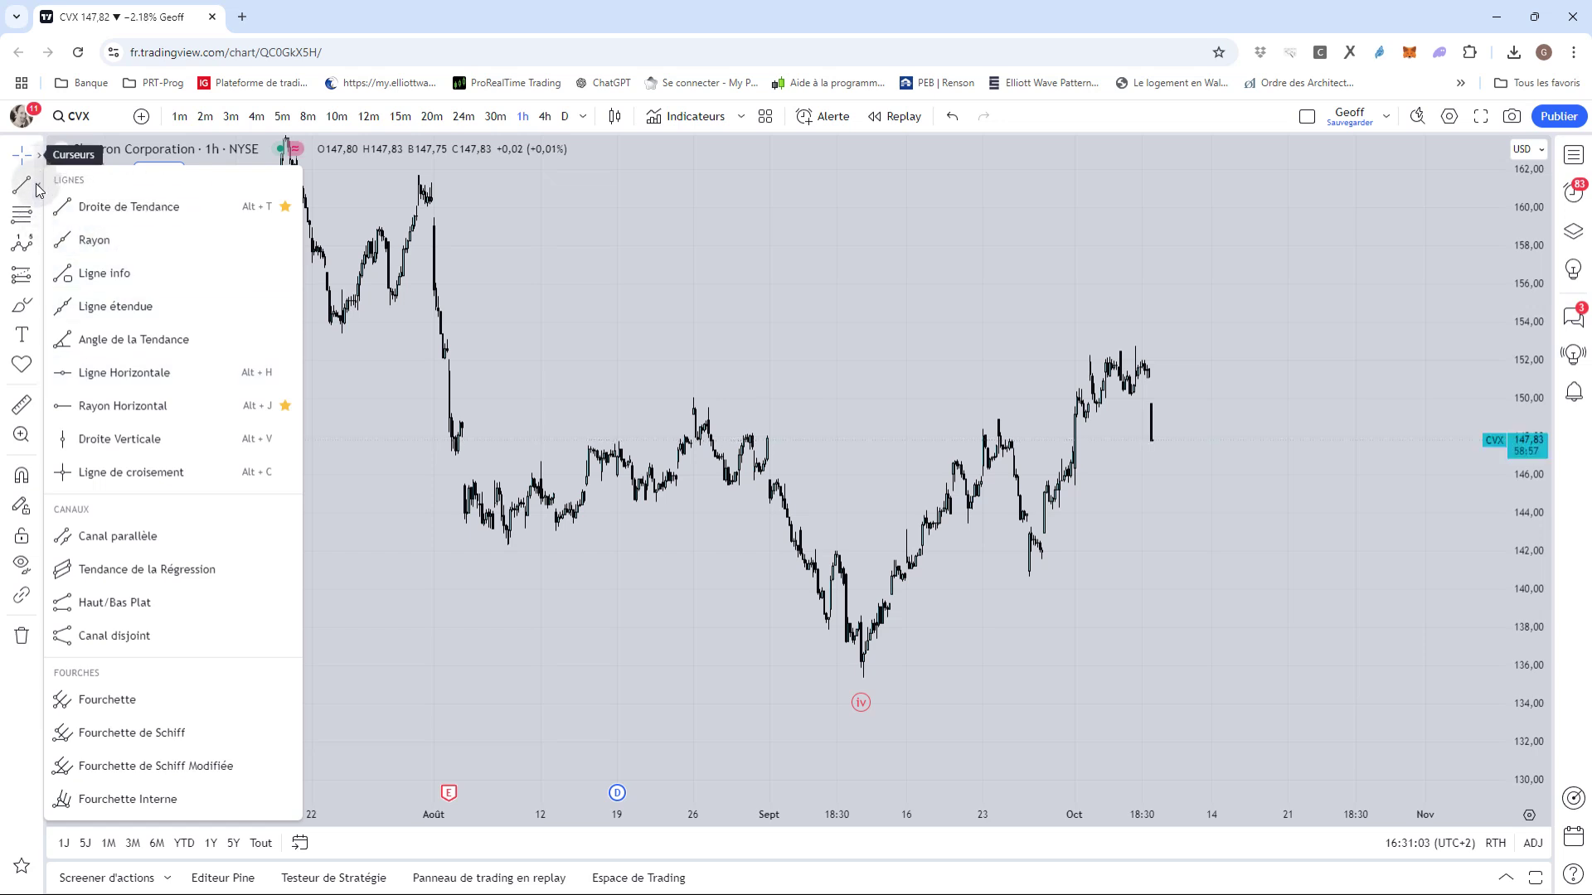
pyautogui.click(34, 305)
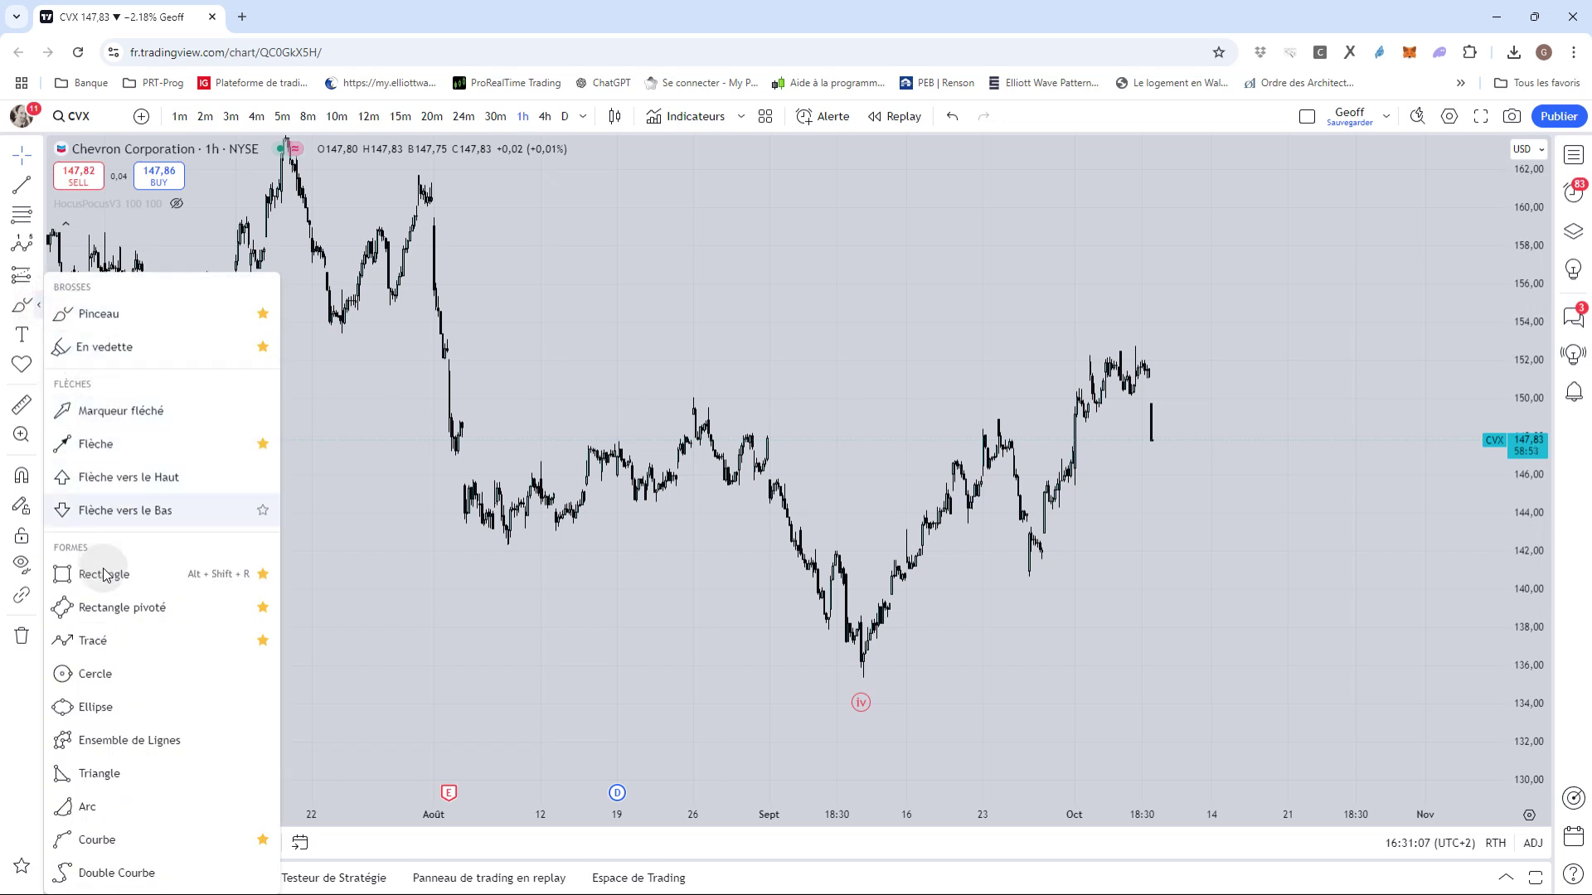
pyautogui.click(104, 574)
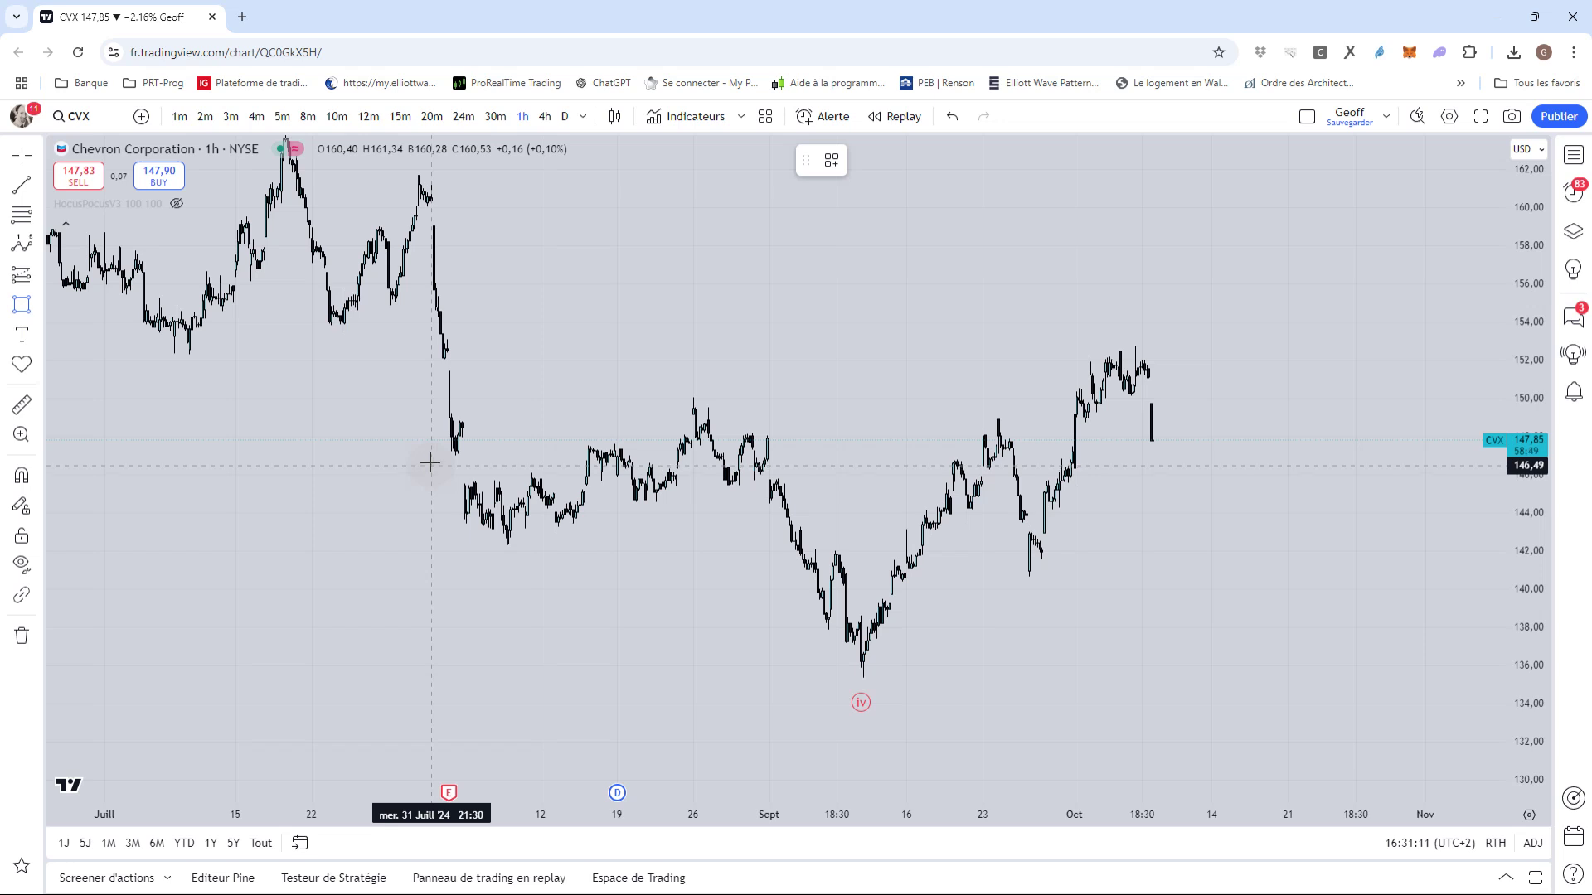
pyautogui.moveTo(431, 463); pyautogui.dragTo(1438, 485)
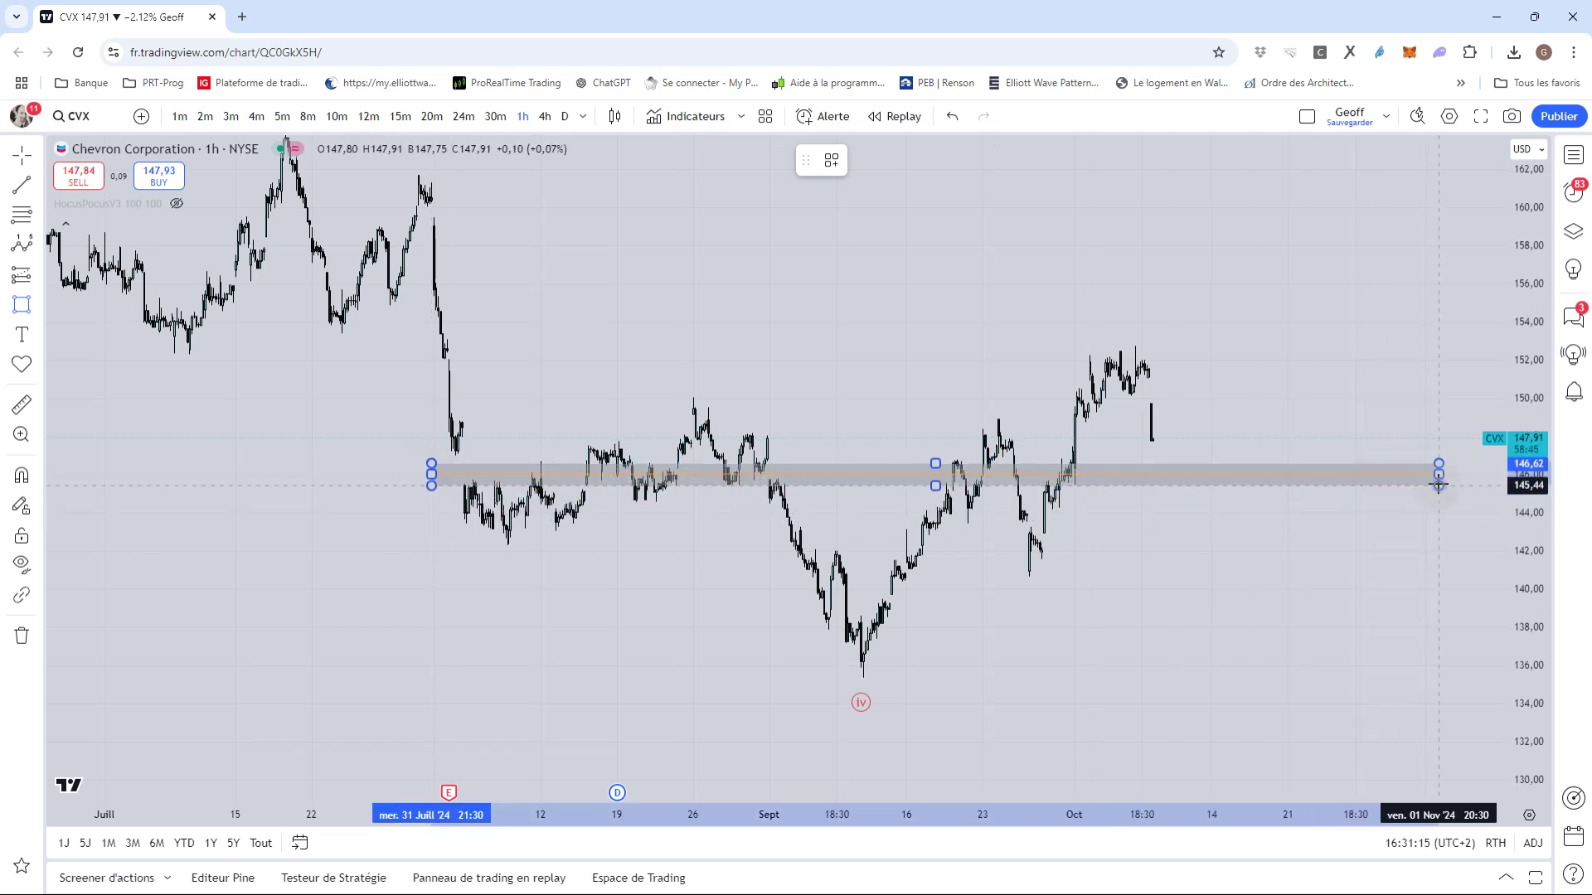
pyautogui.rightClick(1219, 558)
pyautogui.click(847, 487)
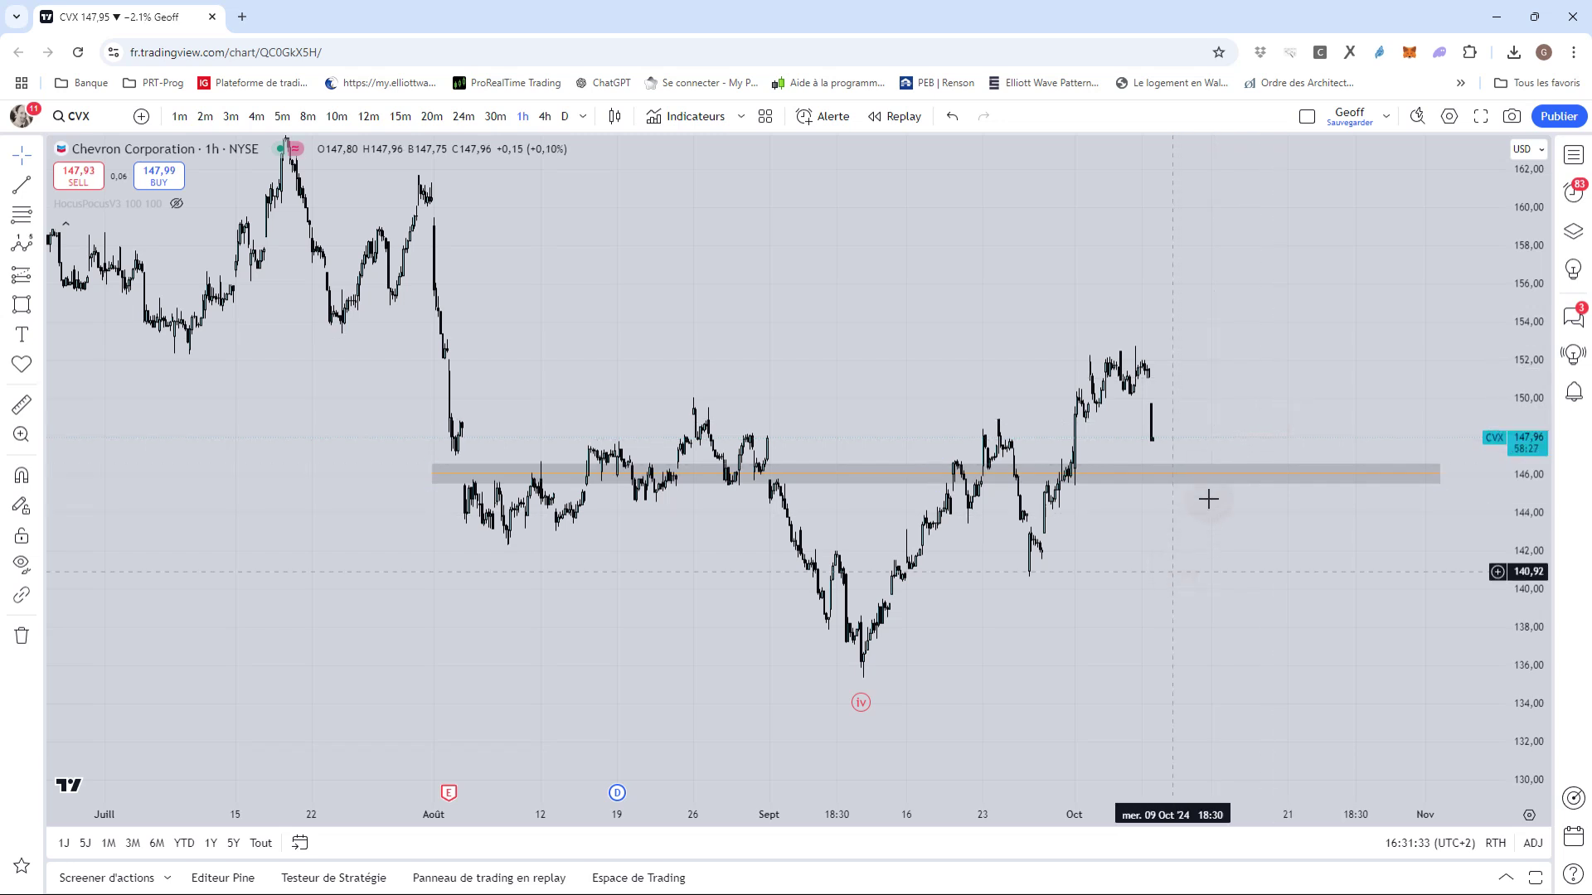
pyautogui.click(1200, 474)
pyautogui.click(1034, 577)
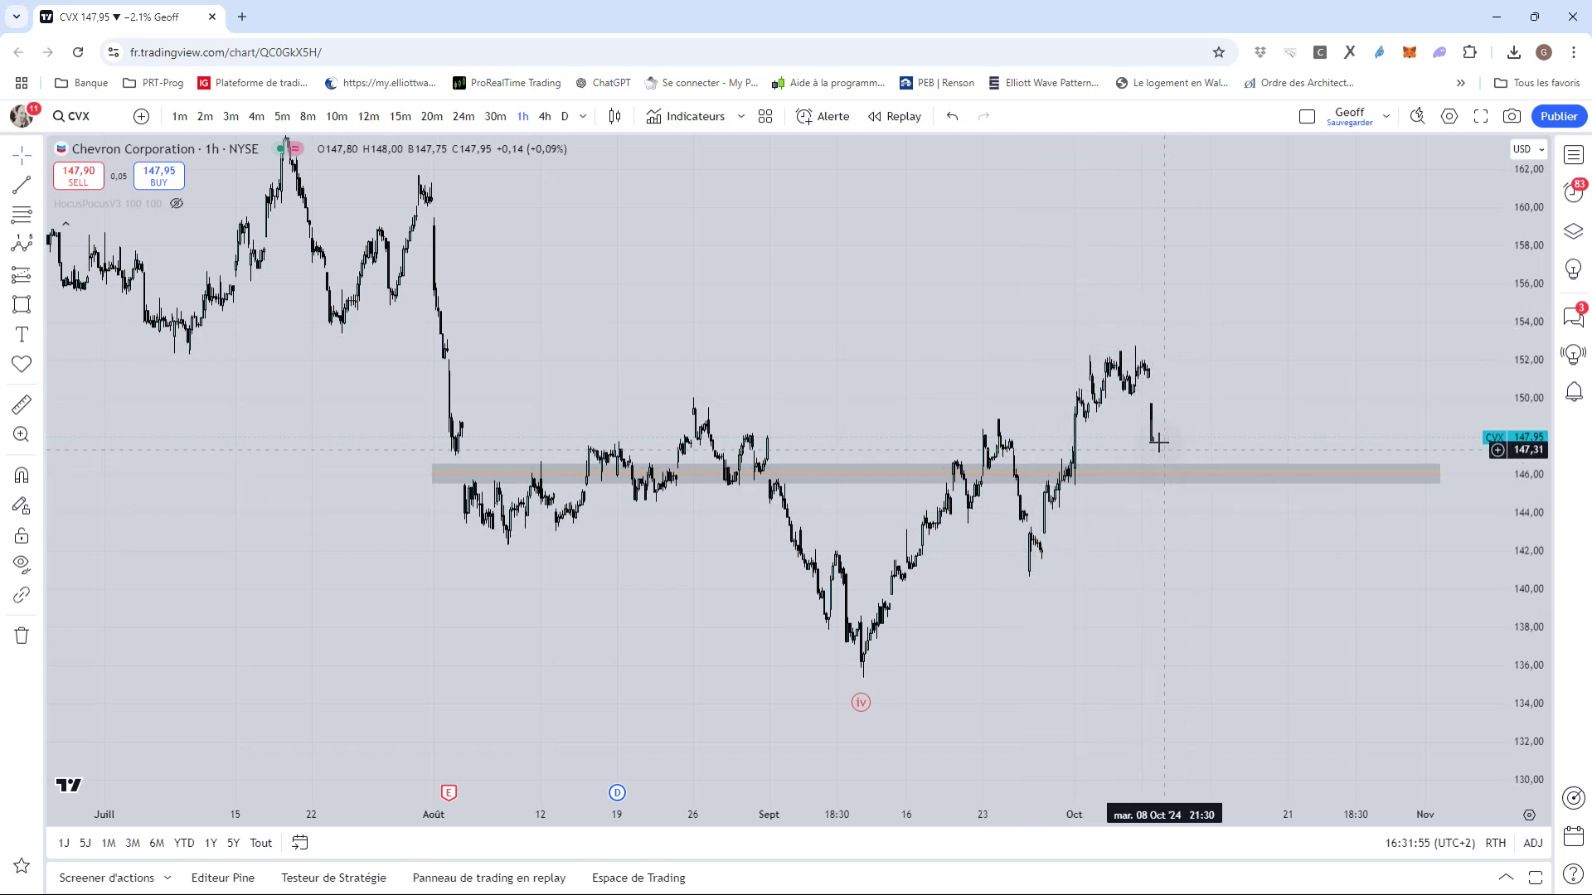
pyautogui.click(1165, 476)
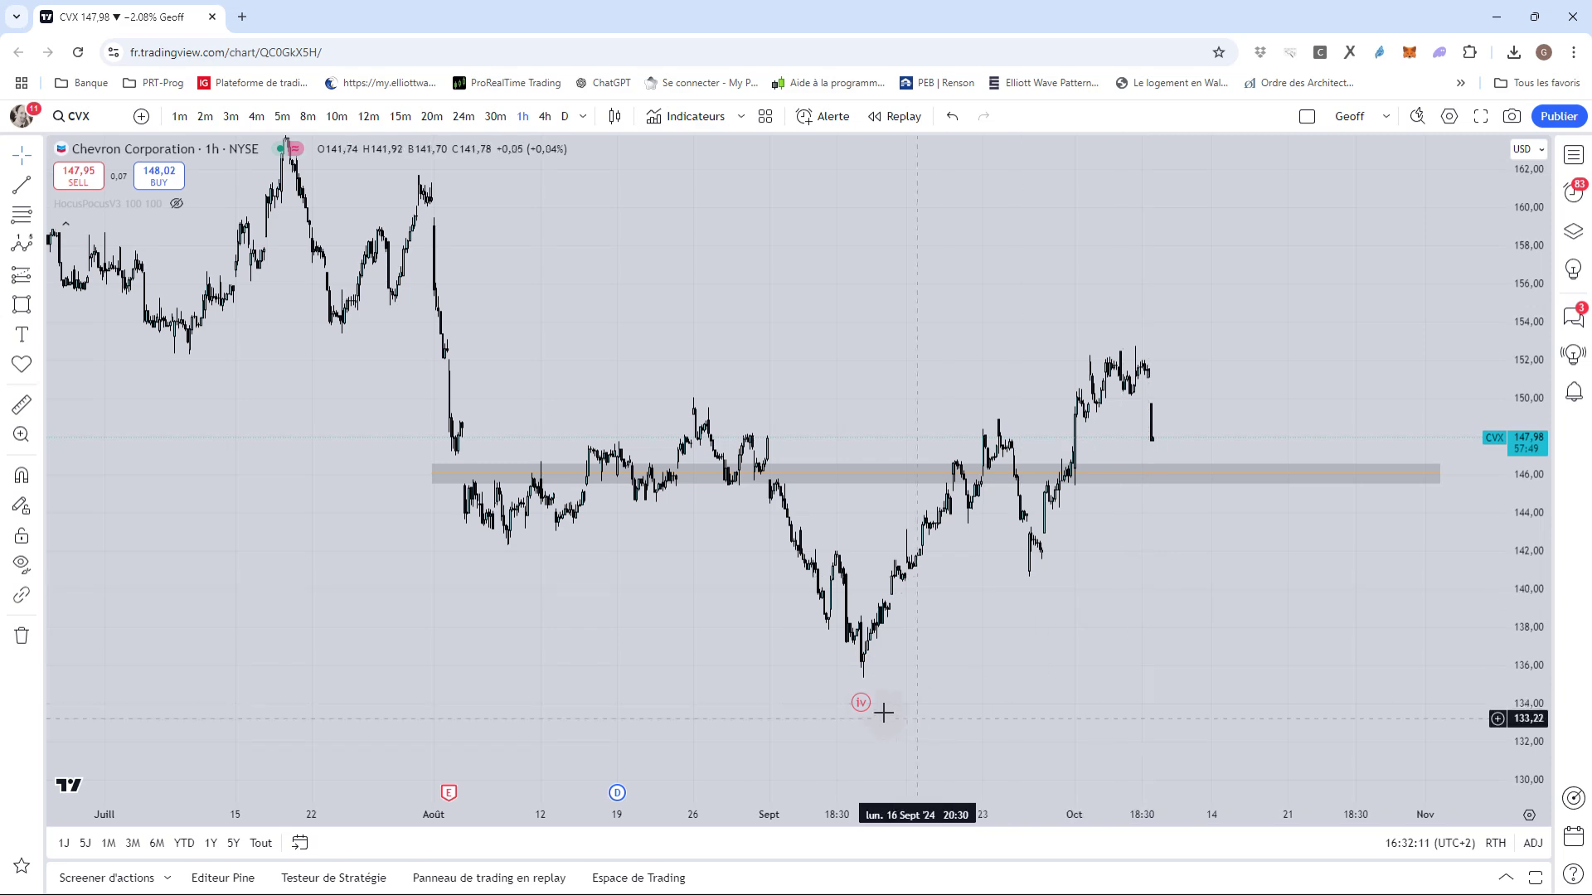
pyautogui.click(861, 700)
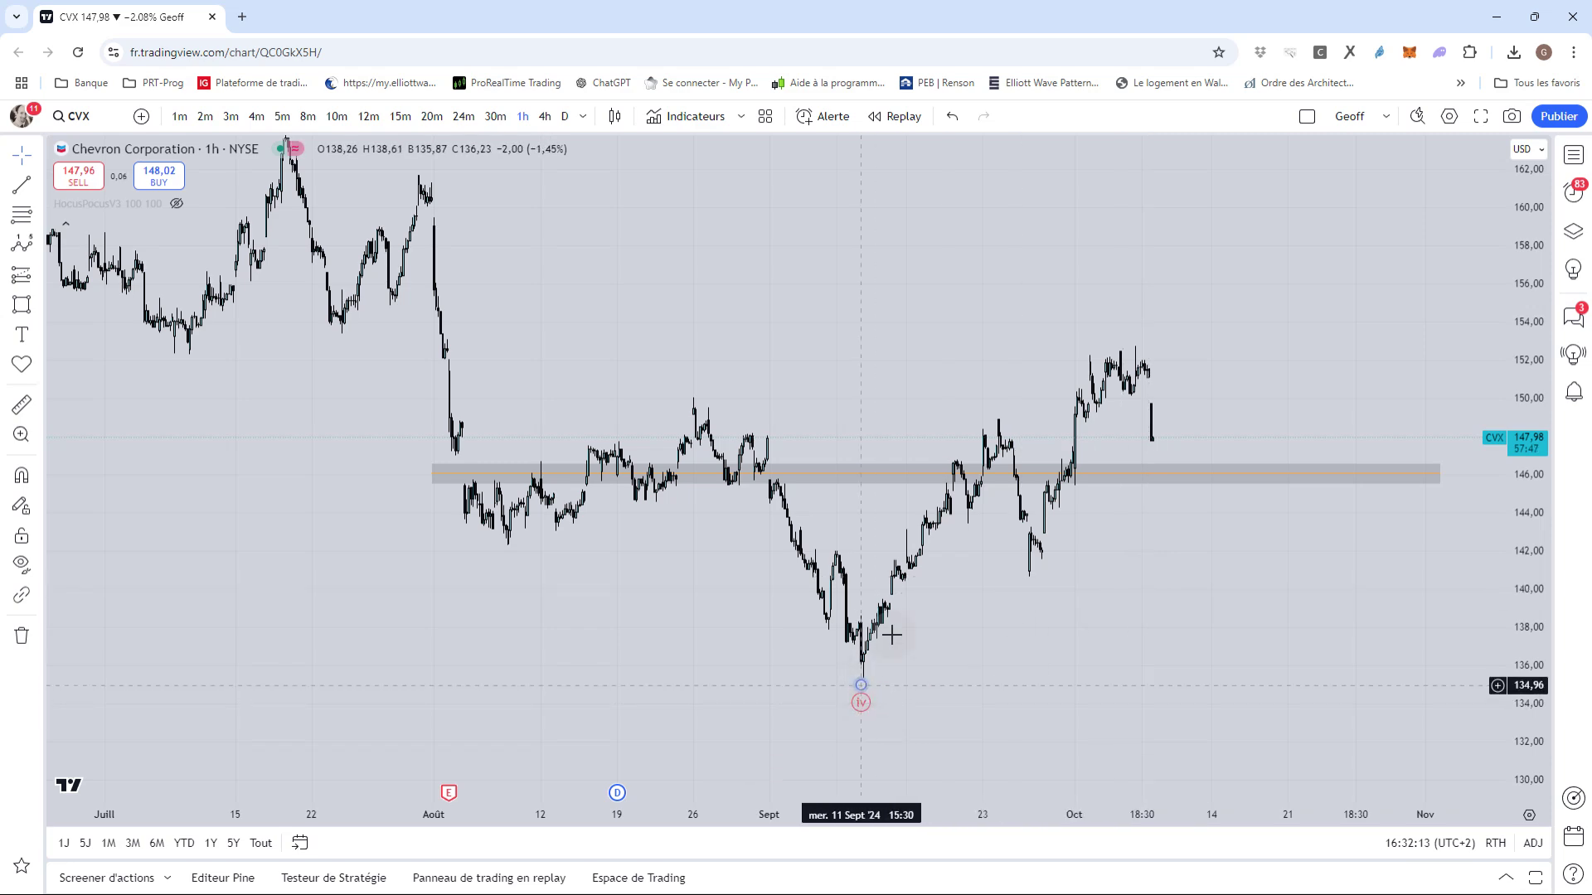
# Brush a blue path from 148 dipping to about 132, then climbing past 160.
pyautogui.scroll(-5, 857, 362)
pyautogui.moveTo(1343, 301); pyautogui.dragTo(1076, 274)
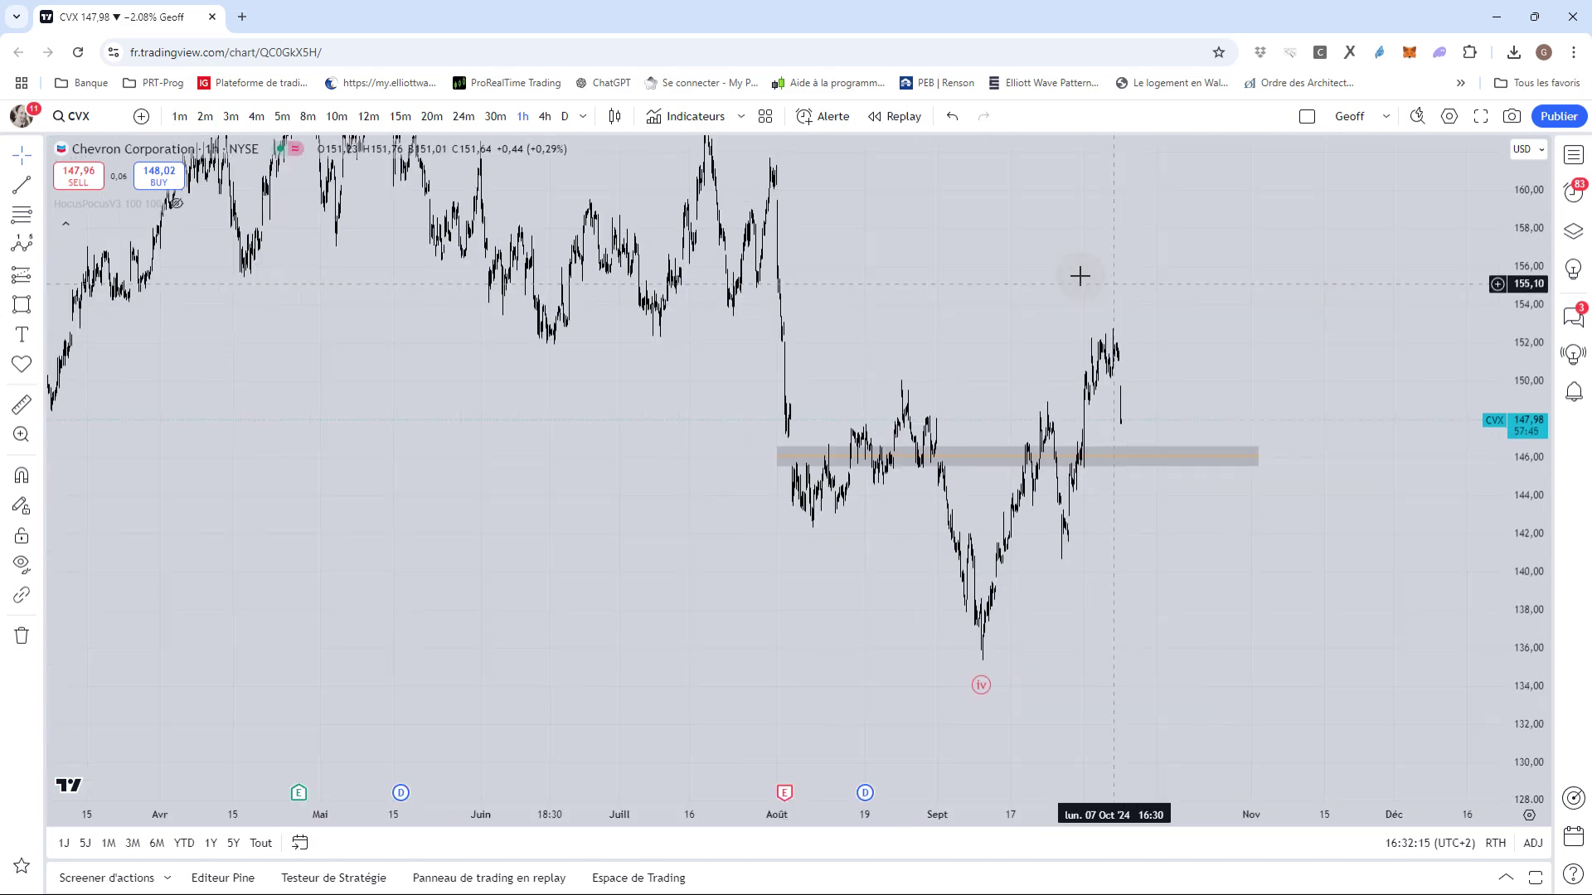
pyautogui.click(38, 305)
pyautogui.click(91, 314)
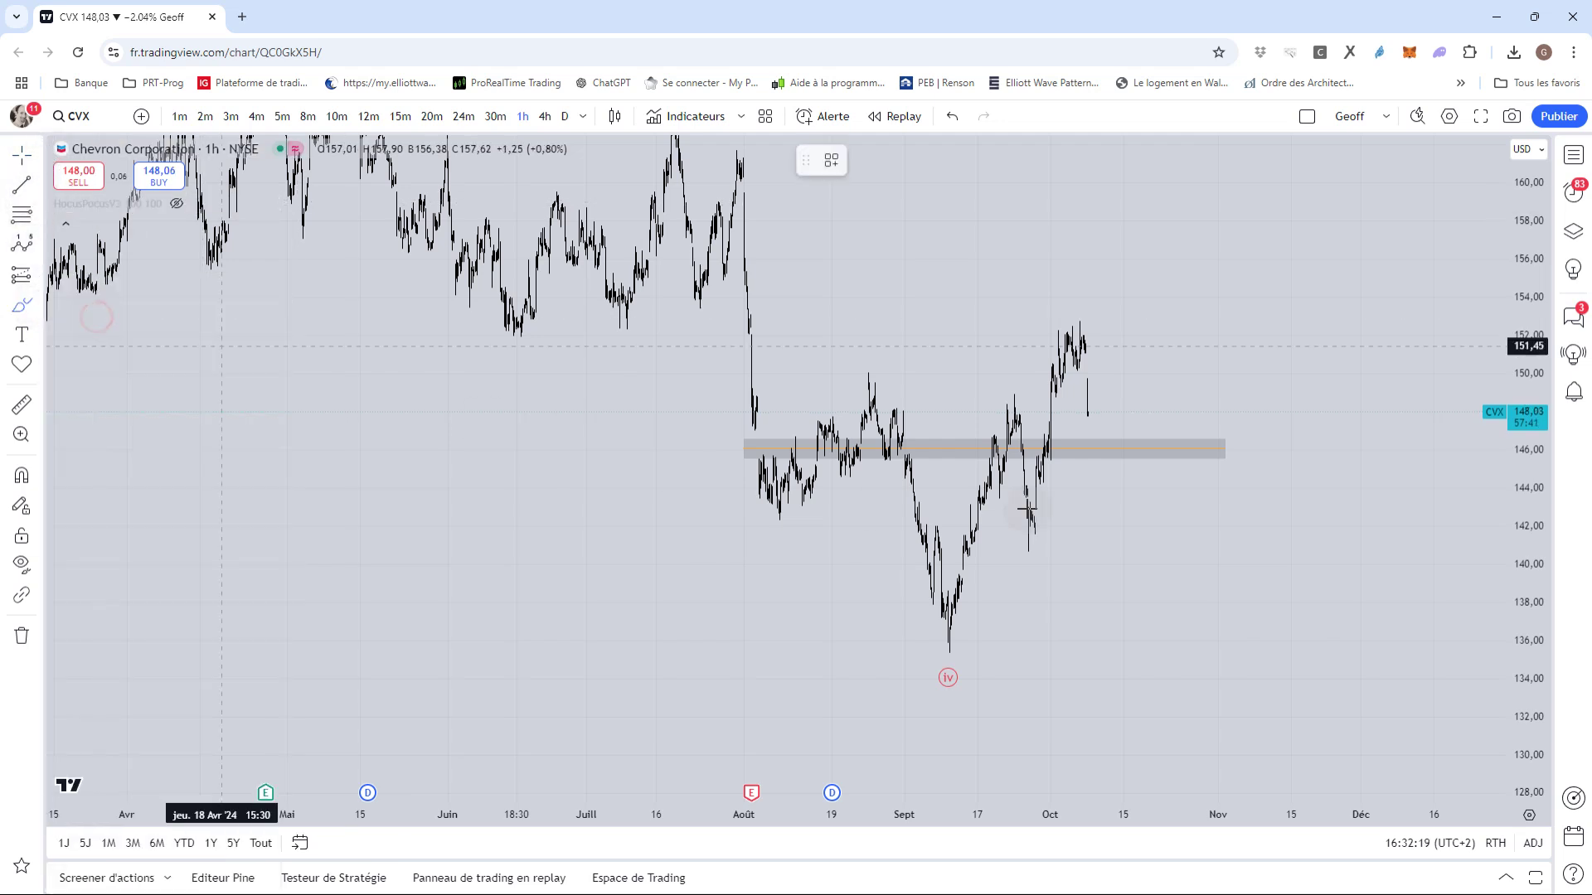
pyautogui.moveTo(1088, 417)
pyautogui.mouseDown()
pyautogui.moveTo(1172, 710)
pyautogui.moveTo(1263, 562)
pyautogui.moveTo(1399, 168)
pyautogui.moveTo(1368, 206)
pyautogui.mouseUp()
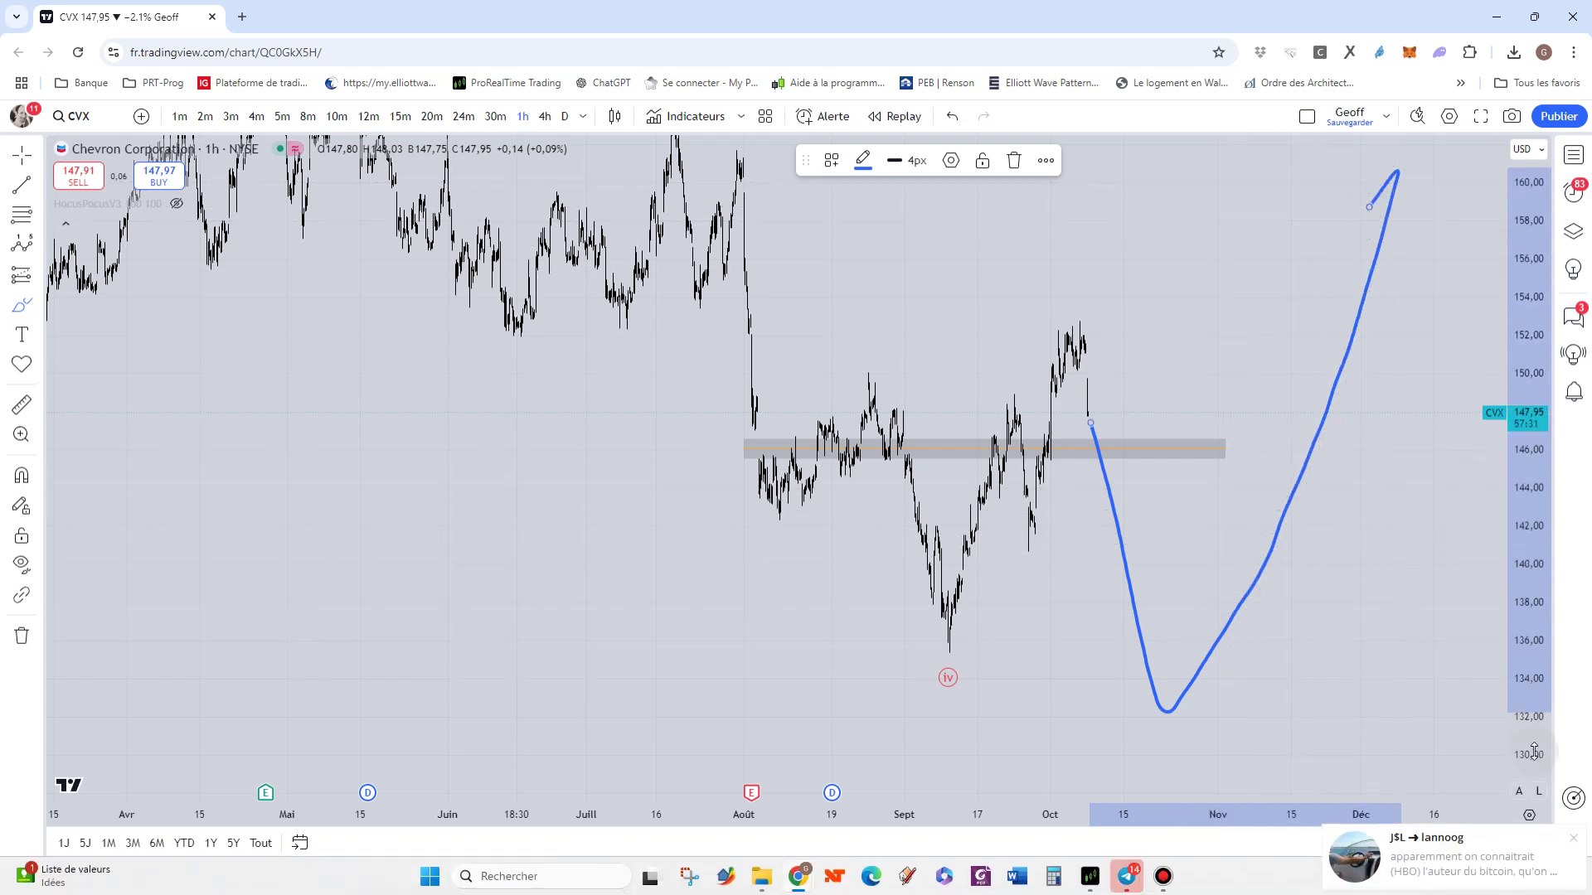
pyautogui.click(1571, 837)
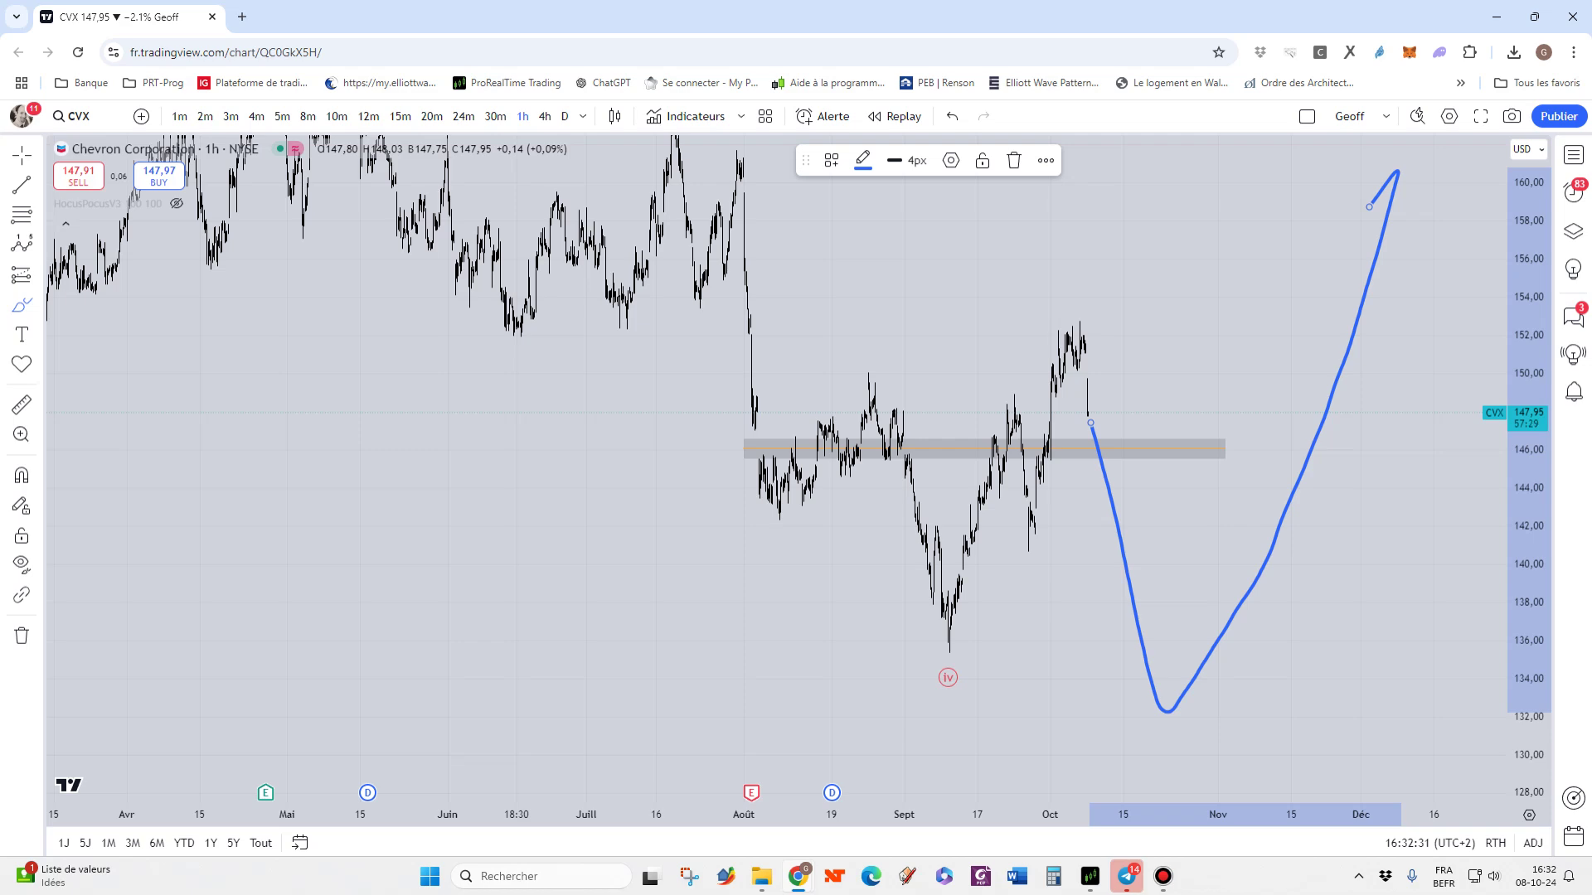
pyautogui.click(1127, 876)
pyautogui.click(1126, 876)
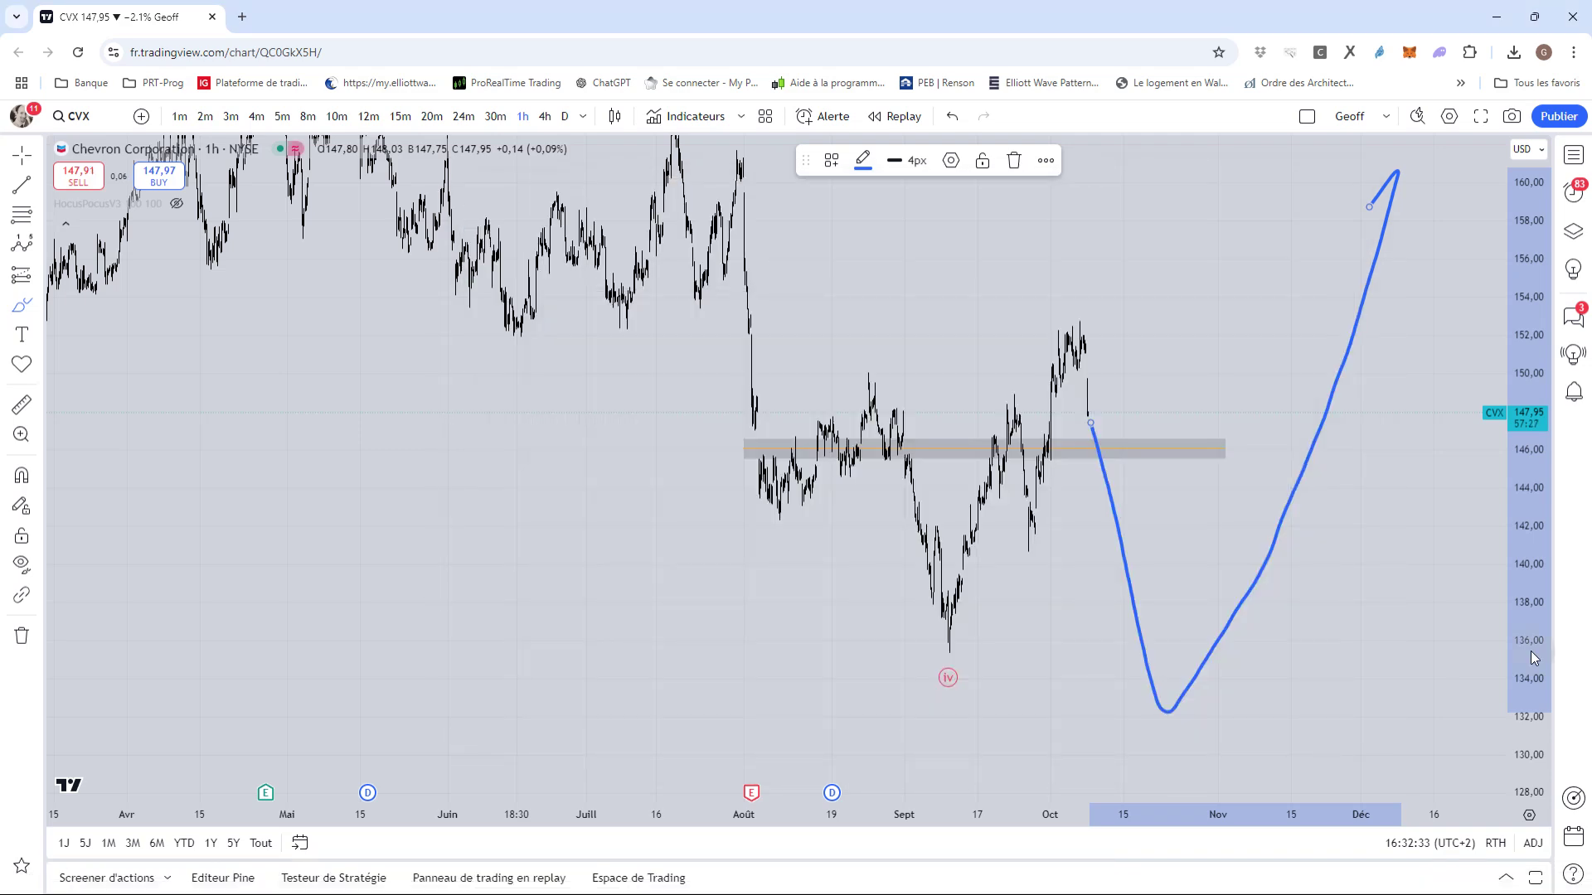